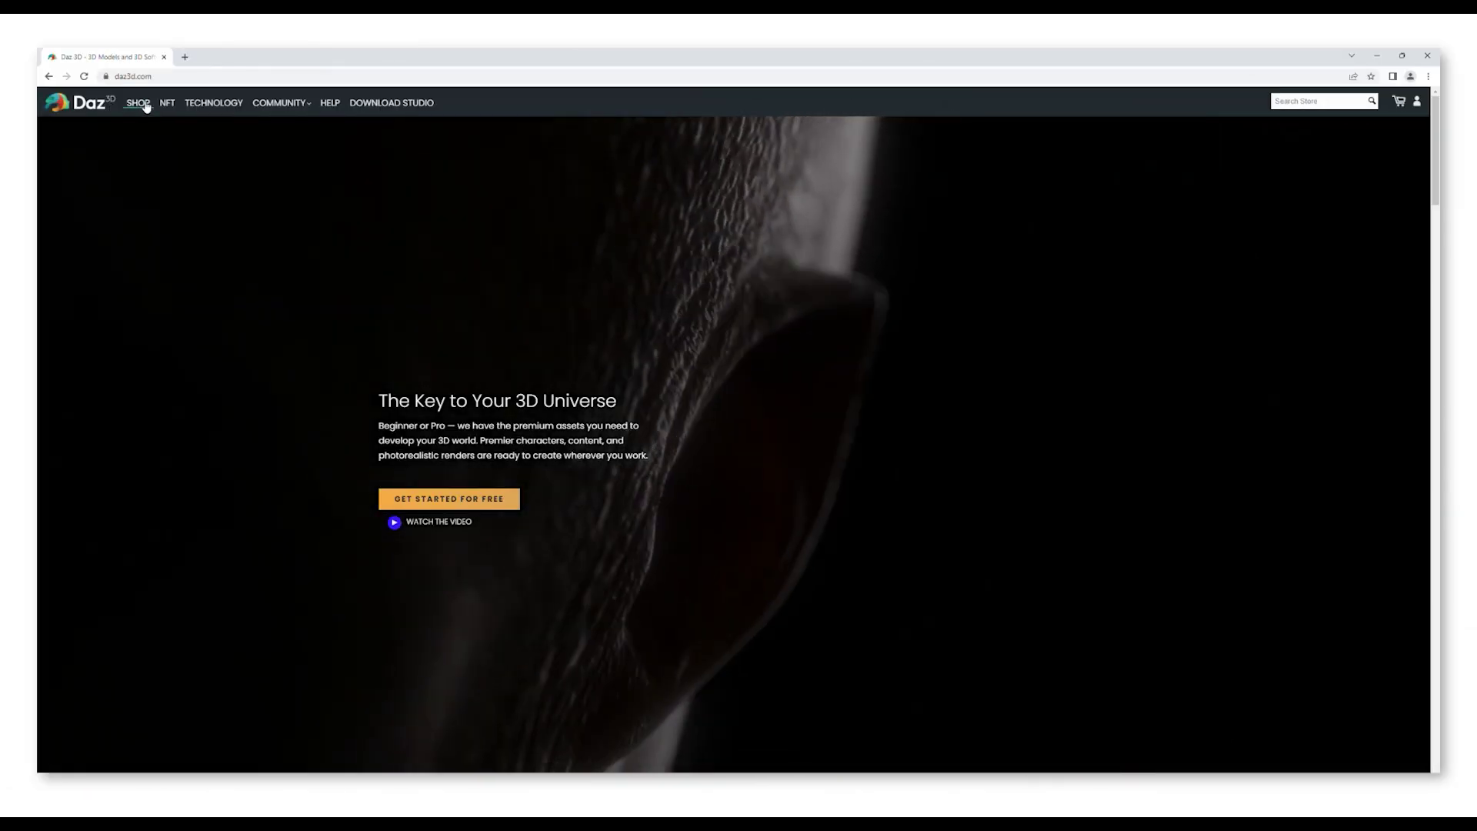
Step: Browse the Daz 3D shop's product grid and open the ArcWar Cybernetic Legs product page
left_click(138, 103)
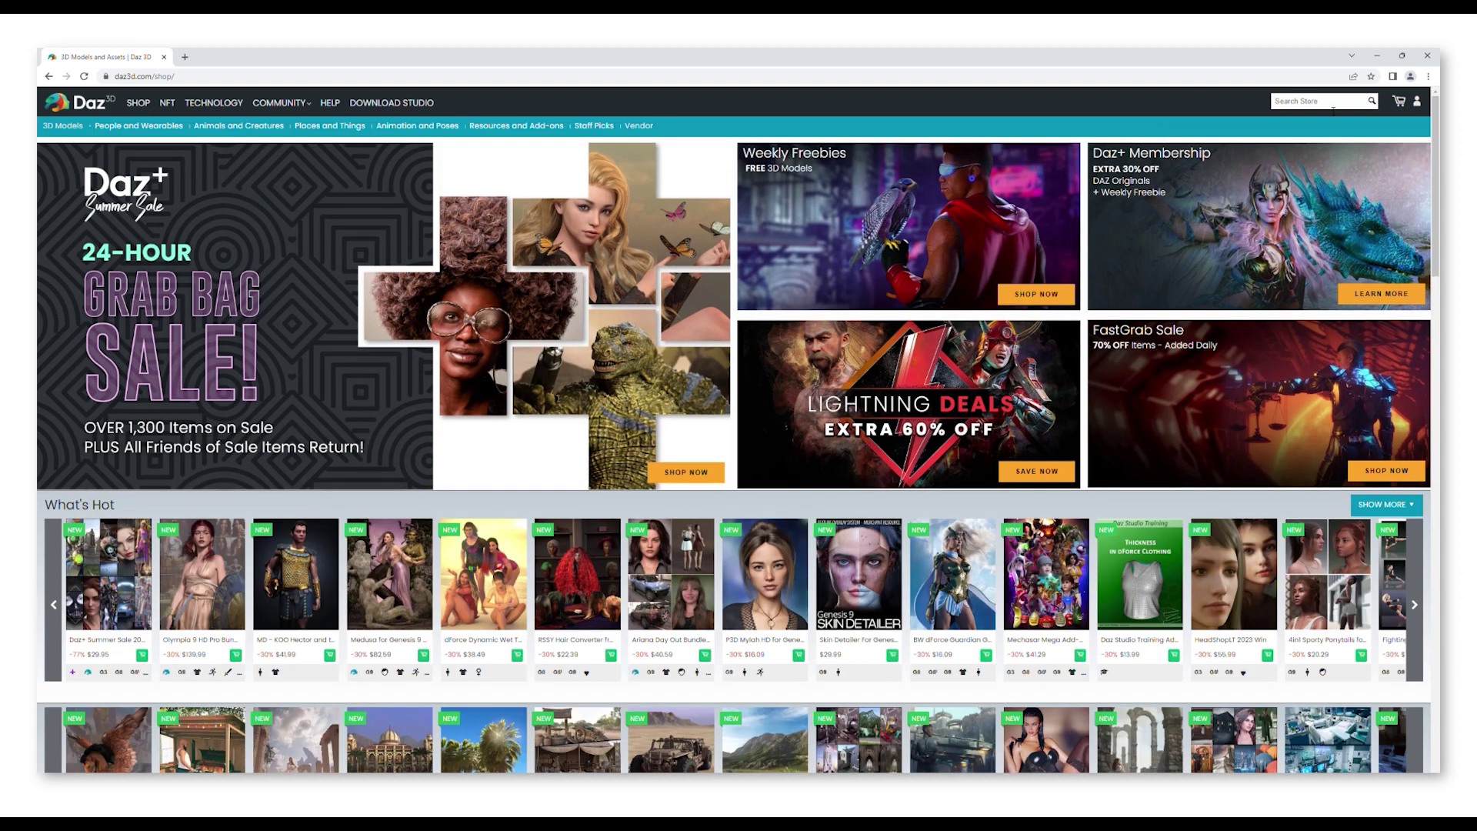
scroll(576, 373, "down", 9)
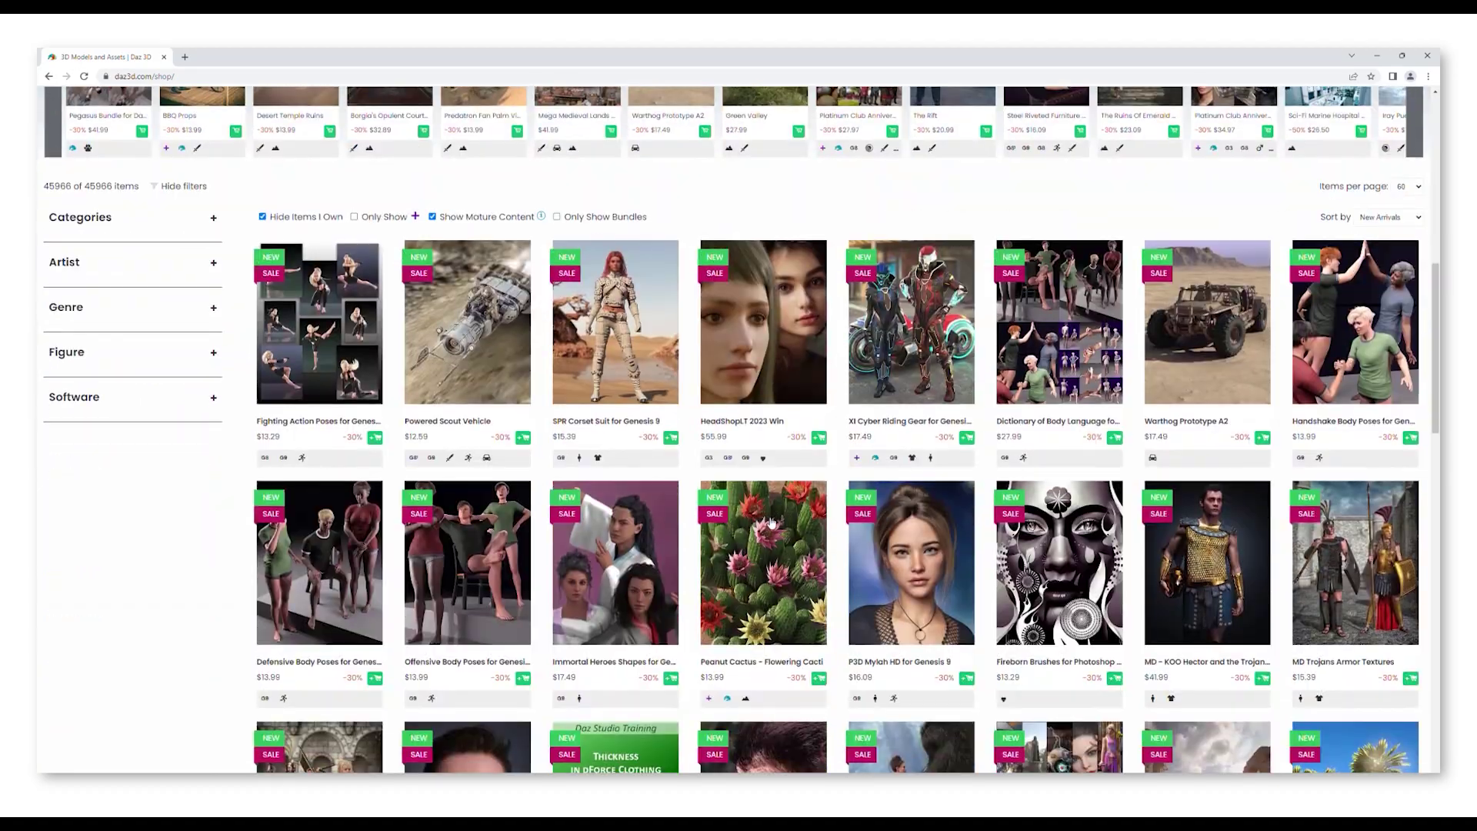
scroll(771, 523, "down", 5)
left_click(308, 477)
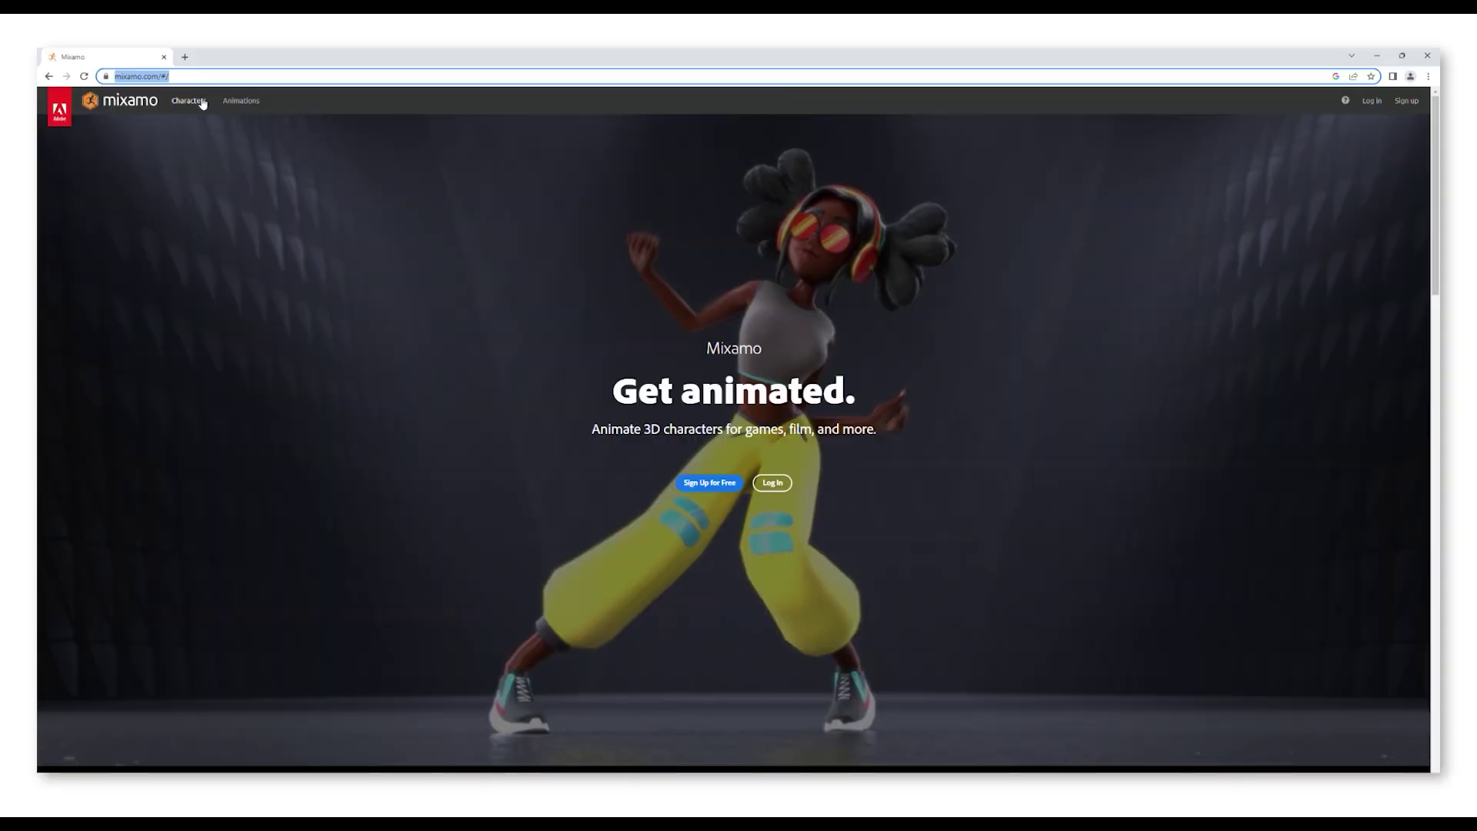
Step: Search Mixamo animations for 'throw', preview Throw Object on the default character and try downloading it
left_click(241, 100)
scroll(693, 231, "down", 2)
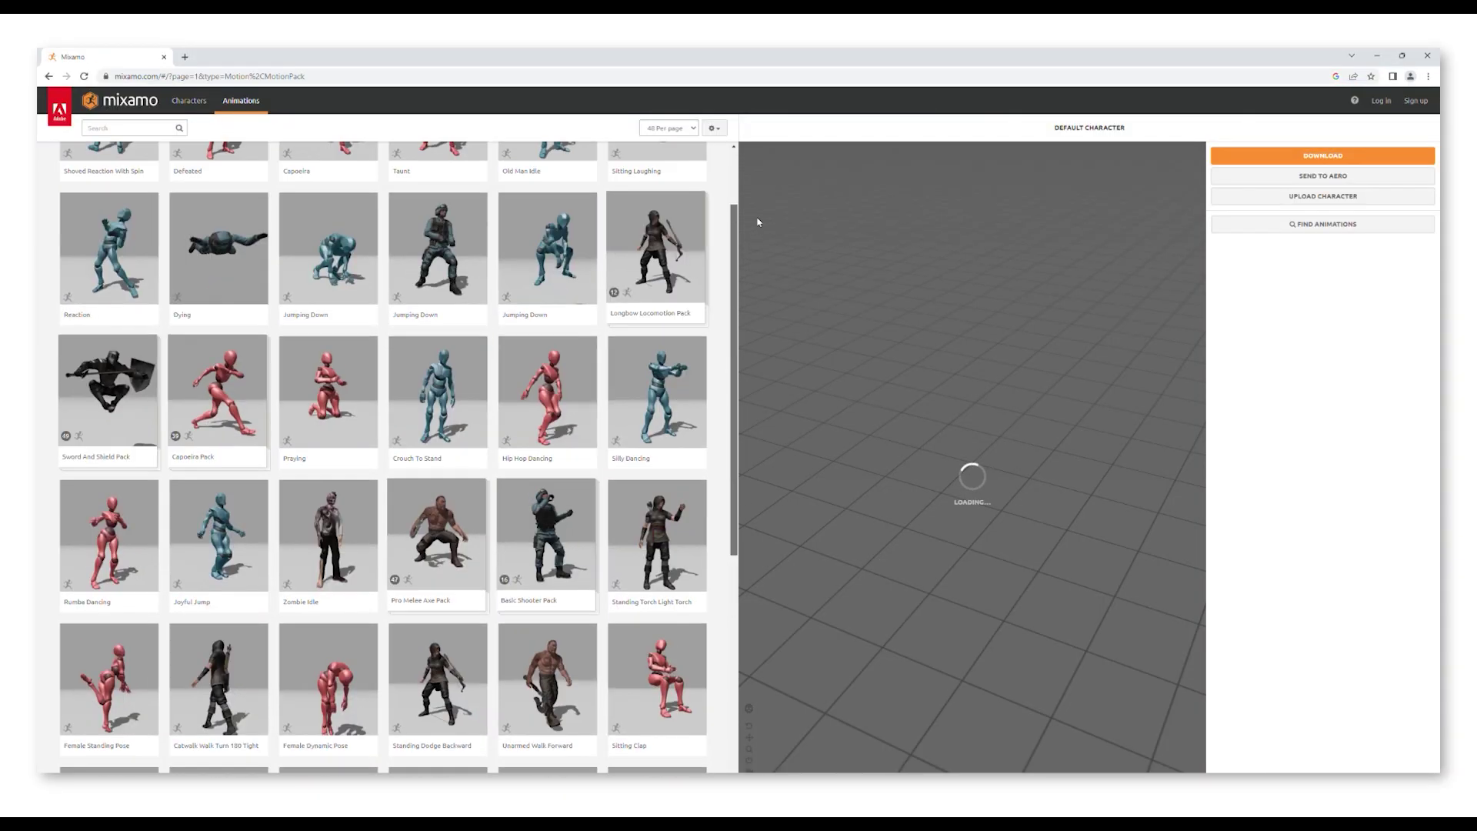
left_click(127, 128)
type("throw")
key("Return")
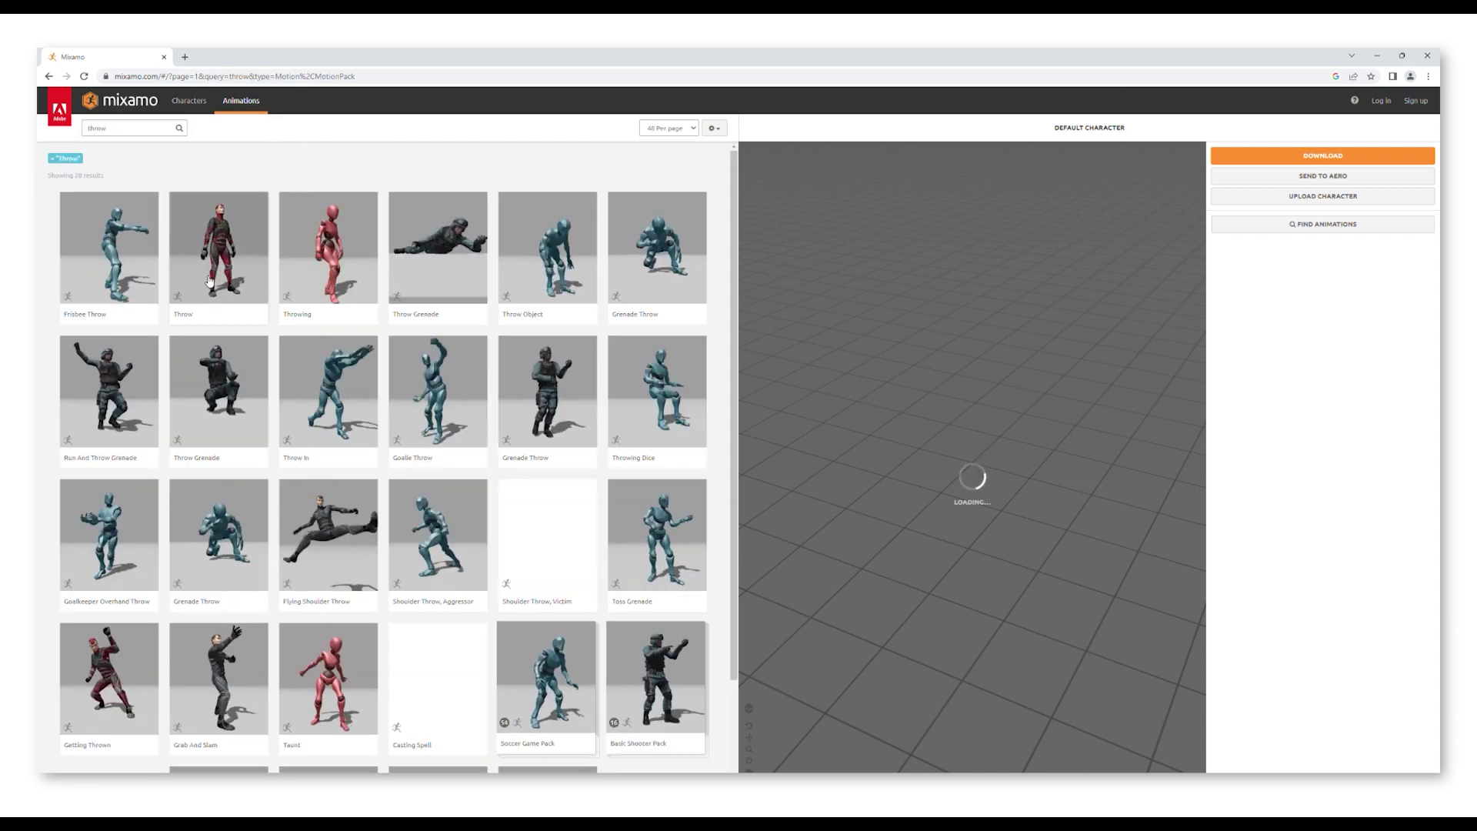
left_click(547, 254)
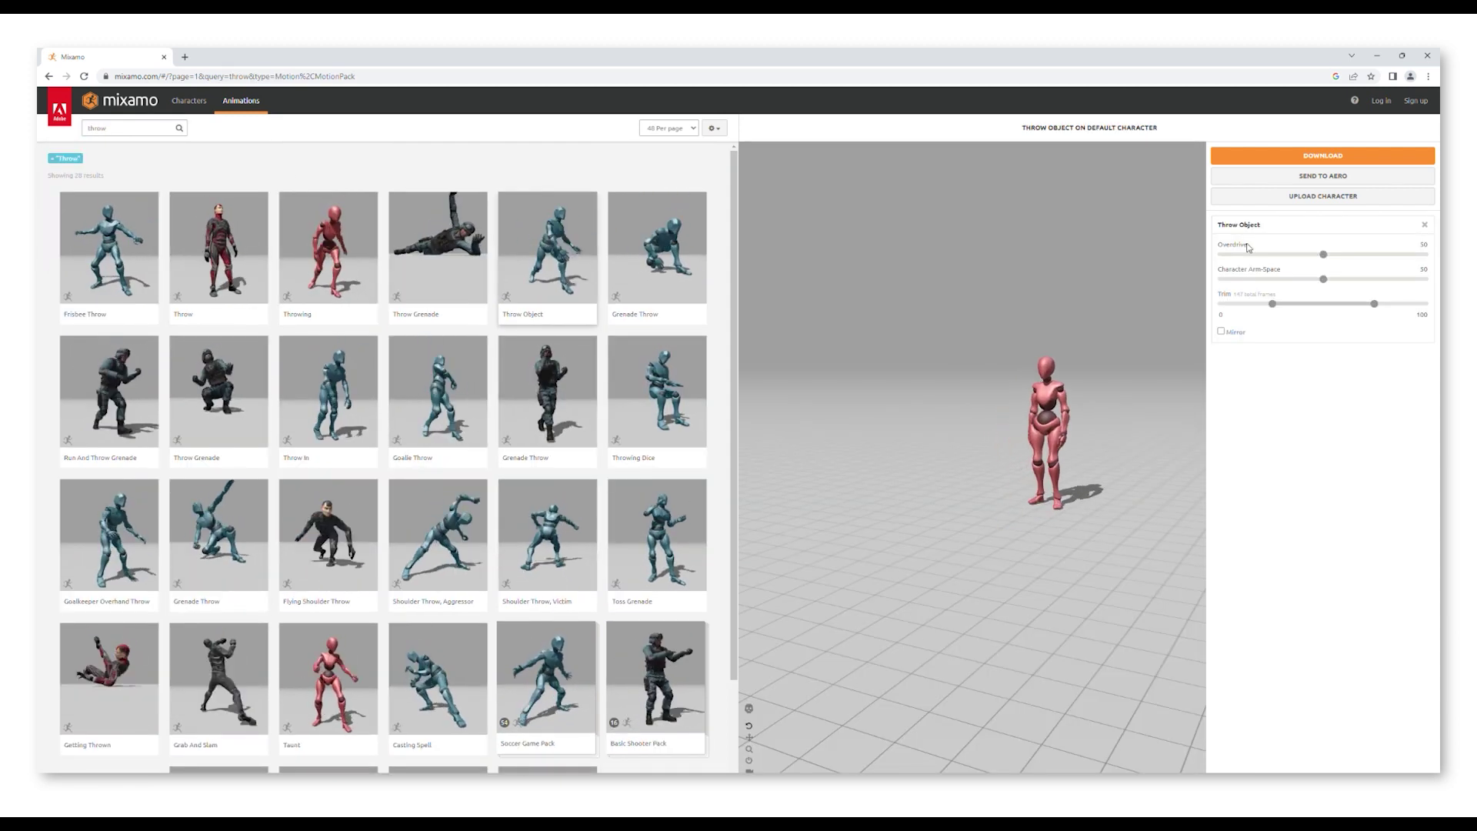
left_click(1322, 156)
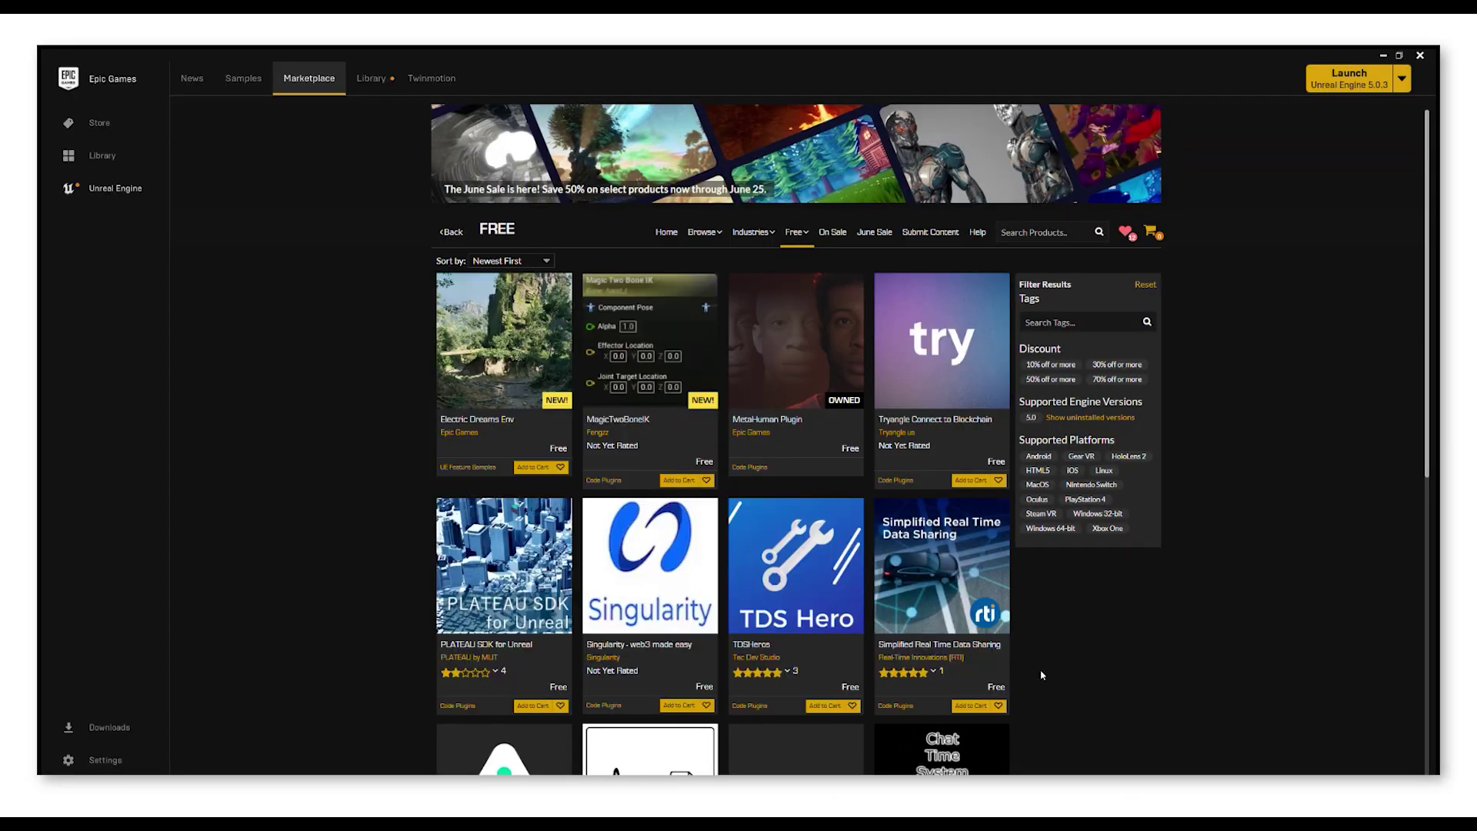
Step: List the Marketplace environment packs and open the desert mountains pack's page
mouse_move(791, 241)
mouse_move(704, 231)
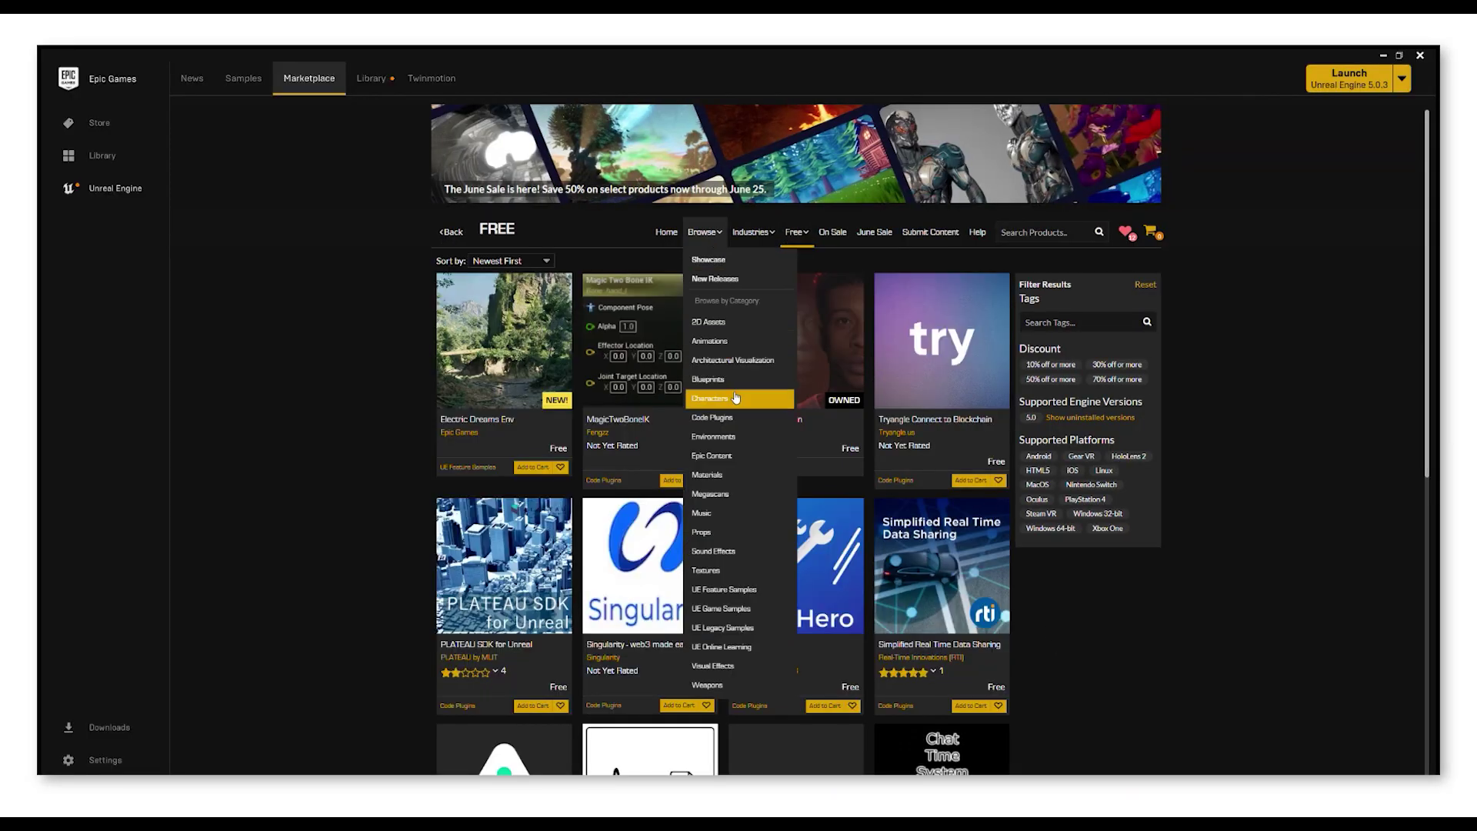
left_click(739, 437)
scroll(833, 501, "down", 3)
scroll(833, 501, "down", 5)
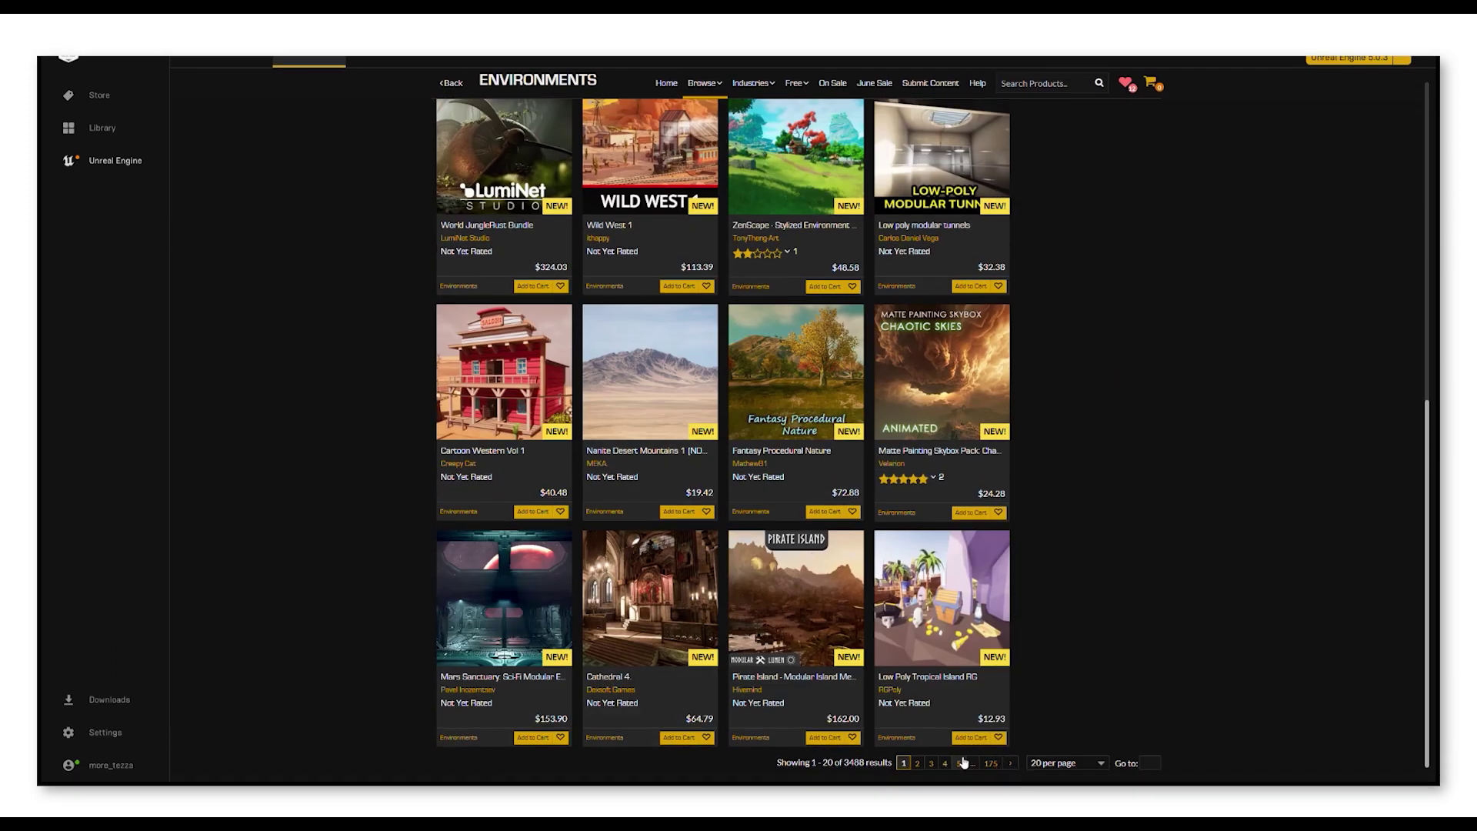
left_click(650, 372)
Step: View the preview images full size: Rural Australia, poppy field, rocky forest and snowy winter forest
left_click(689, 448)
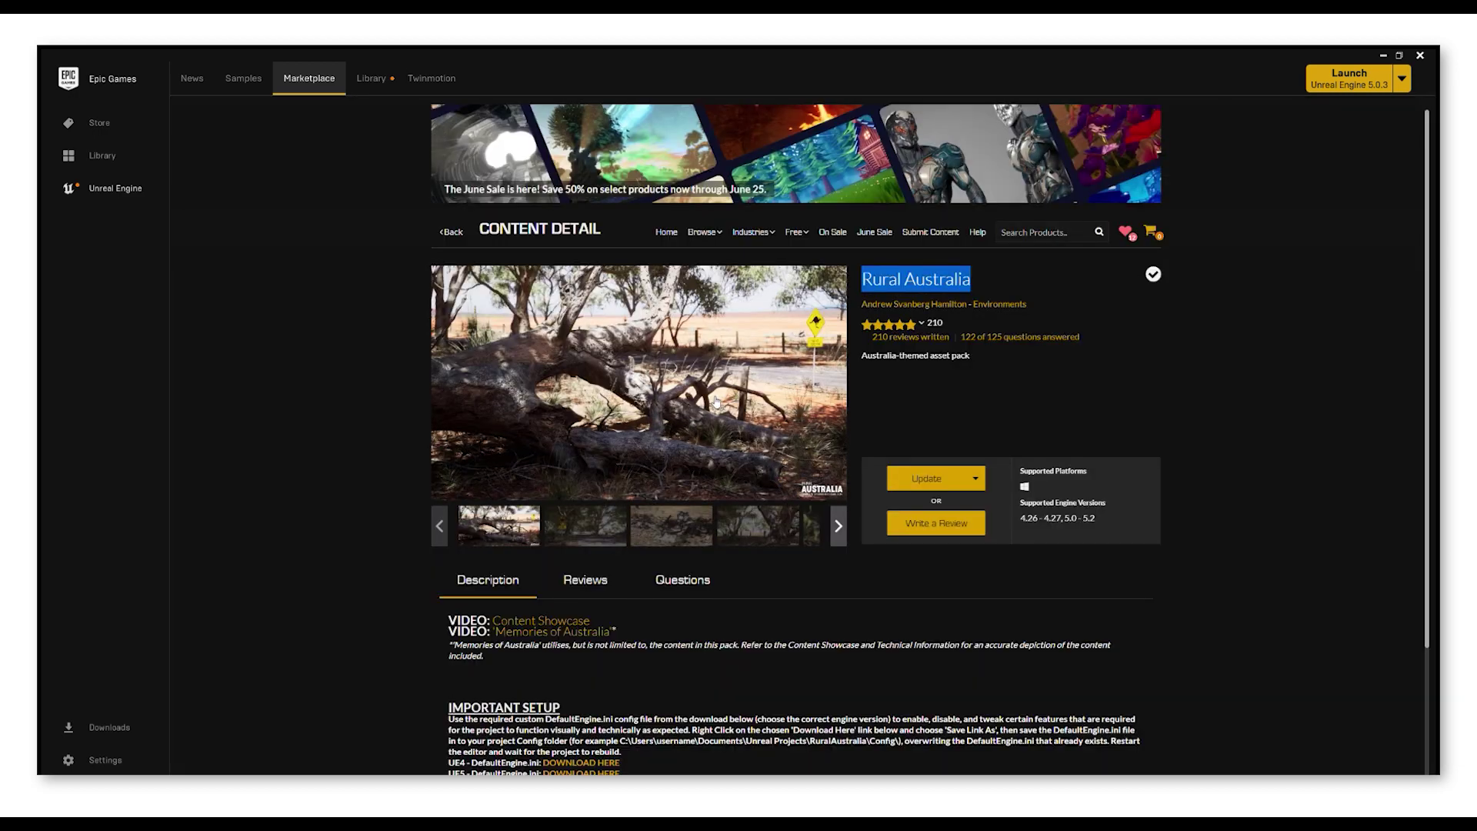
left_click(737, 418)
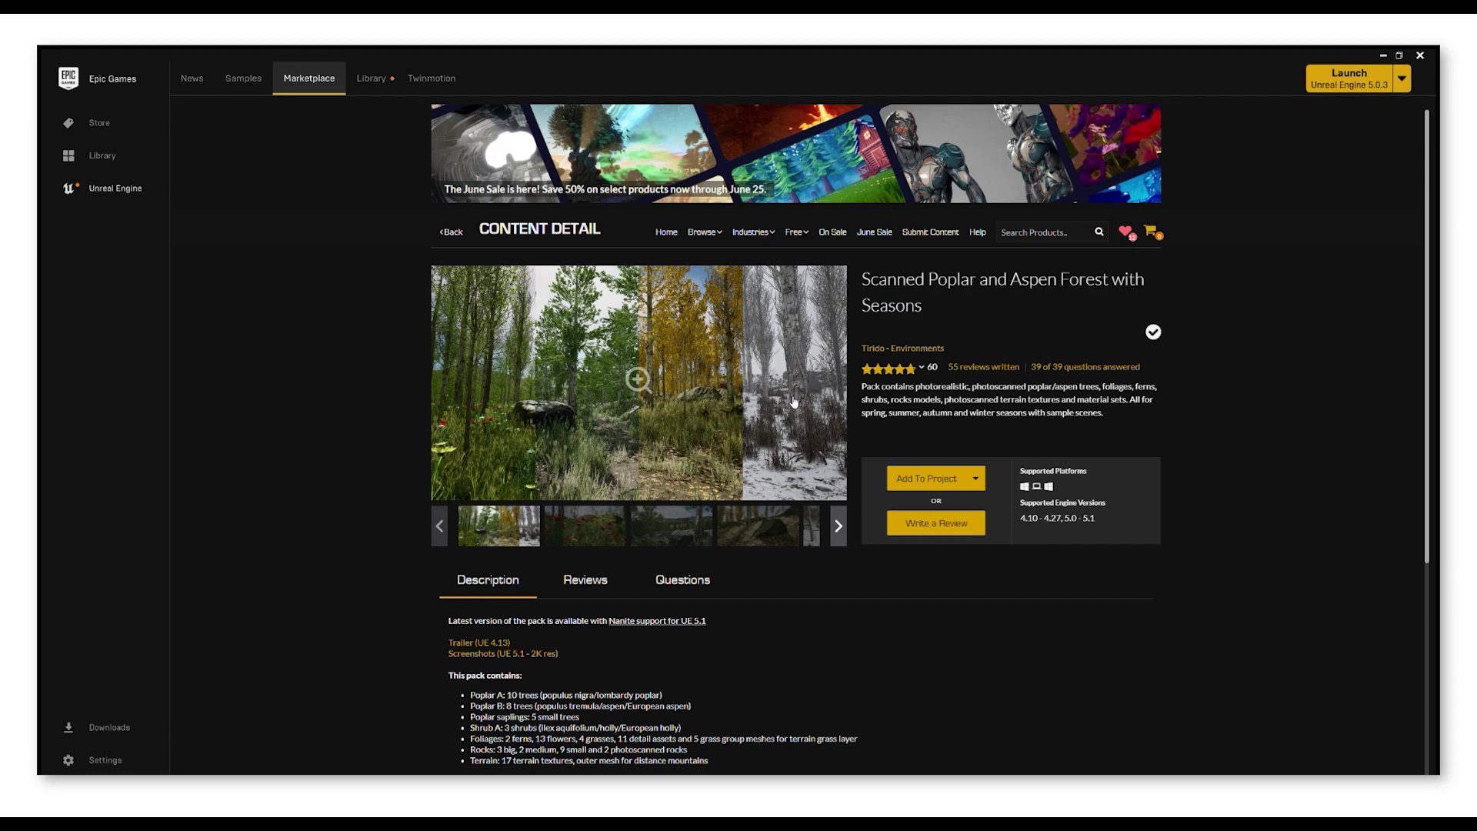
left_click(591, 541)
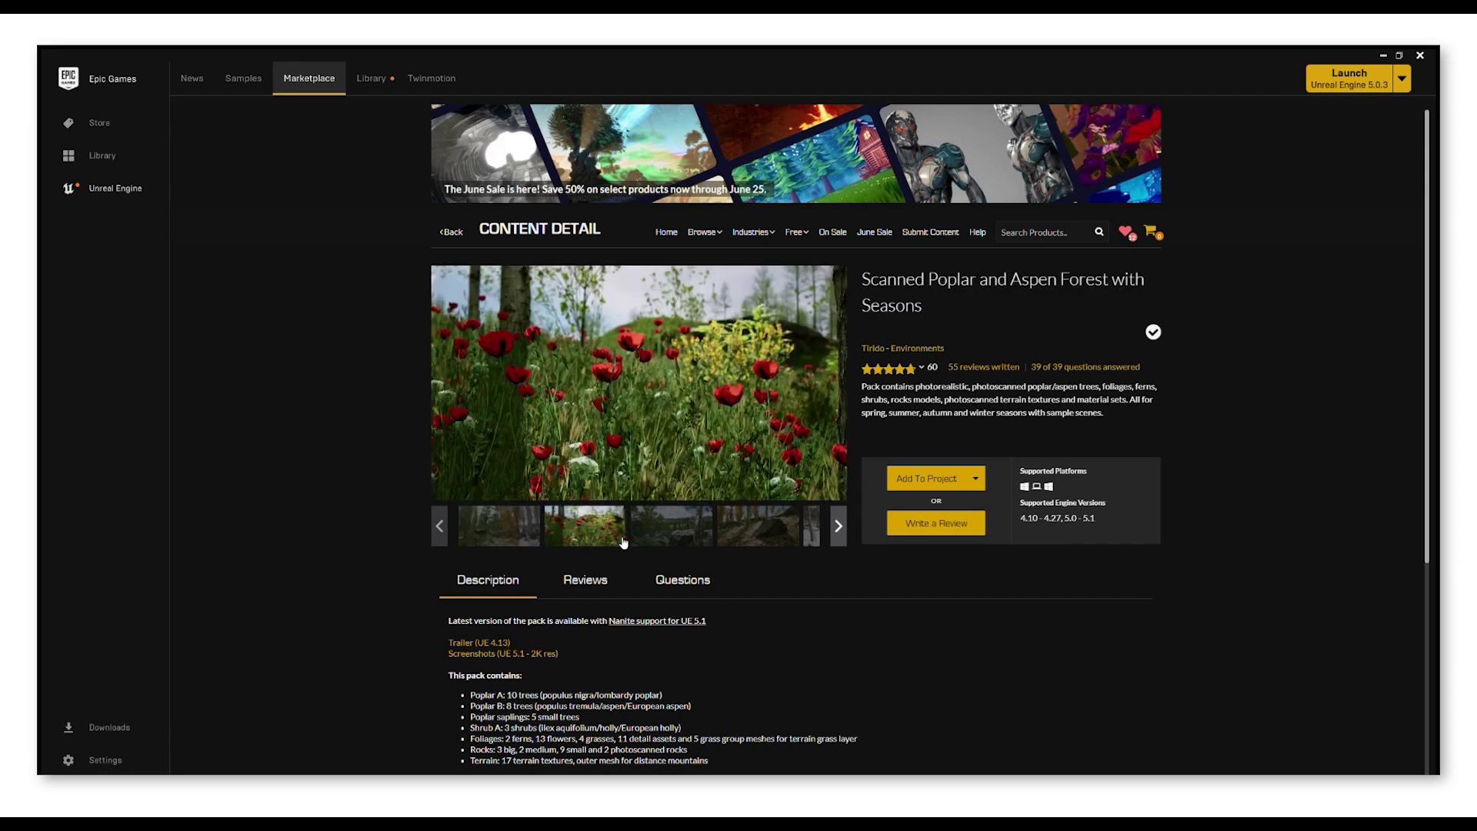
left_click(670, 545)
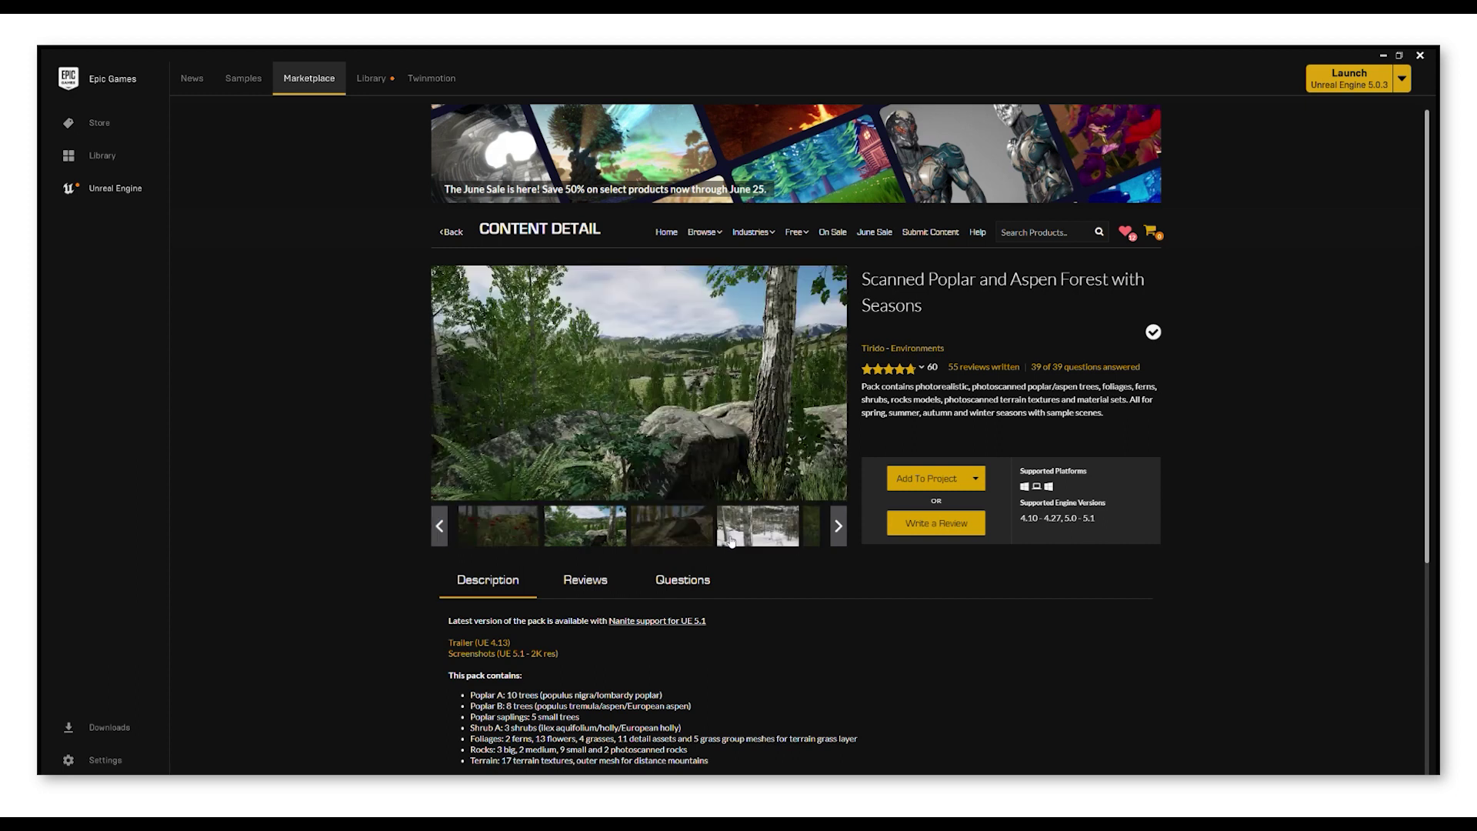
left_click(746, 544)
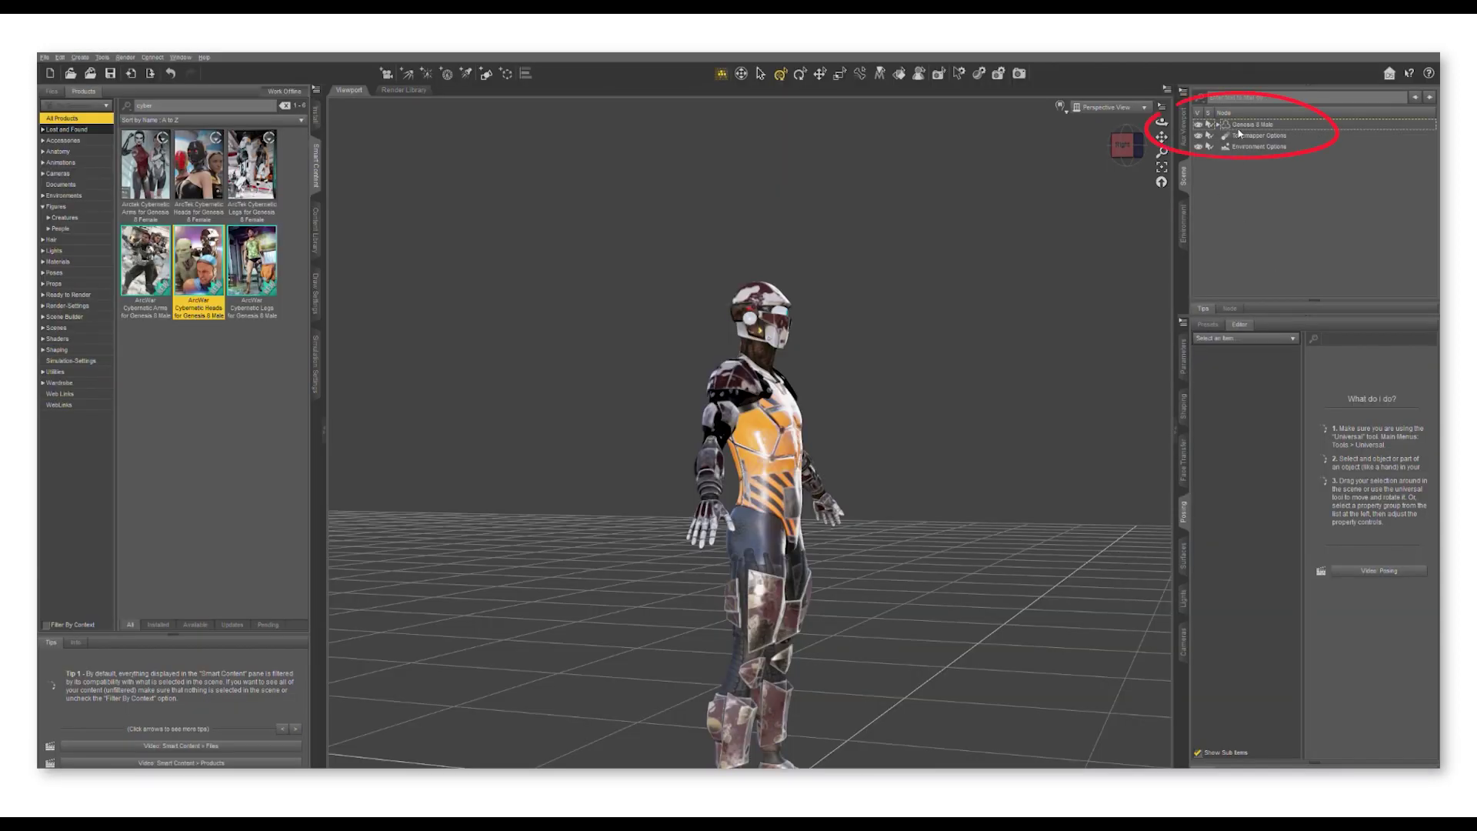
Step: Select the Genesis 8 Male robot and open Daz To Unreal with Unreal Engine 5.0 as the plugin target
left_click(1247, 126)
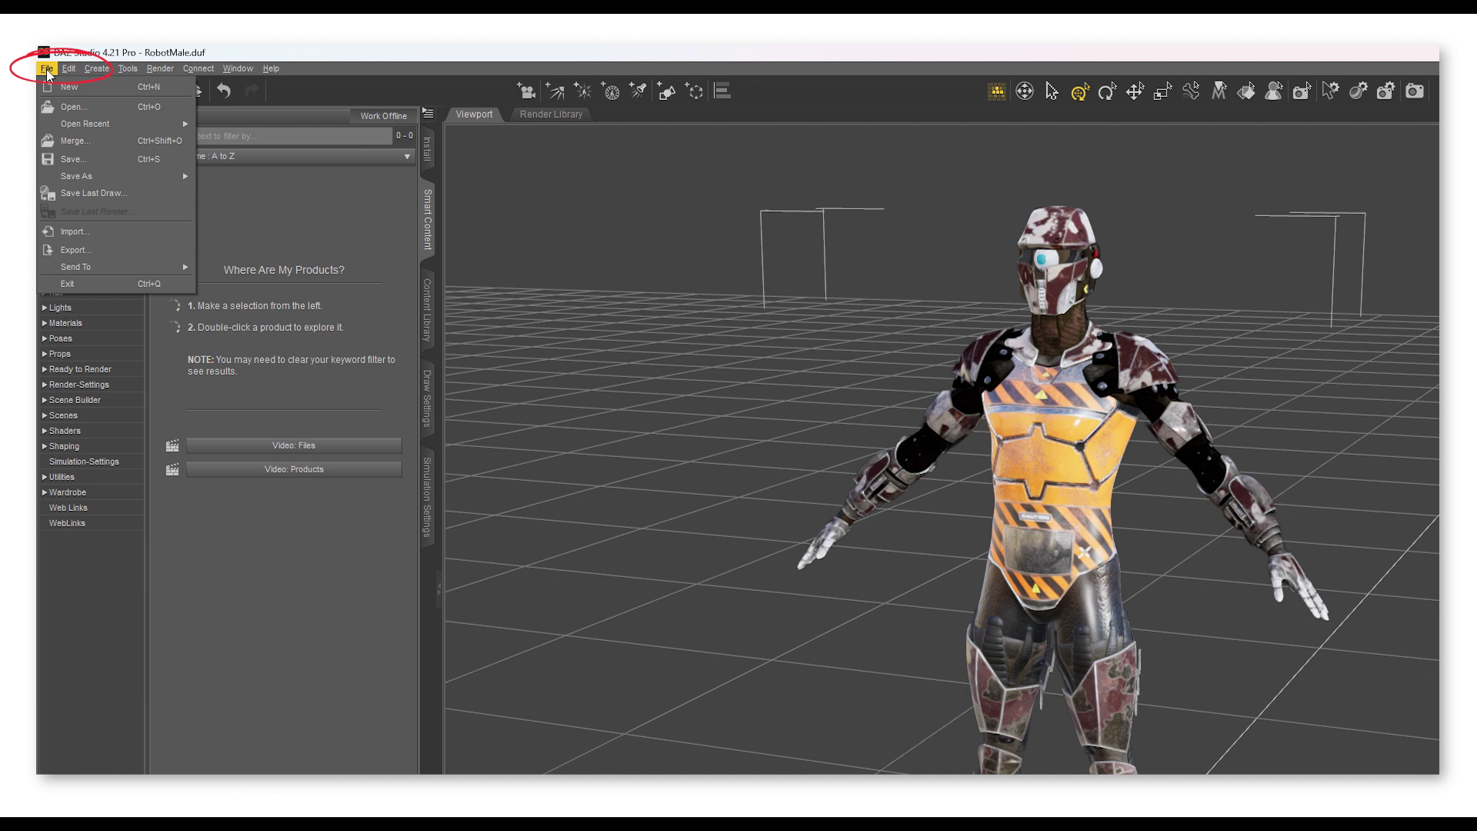
mouse_move(115, 266)
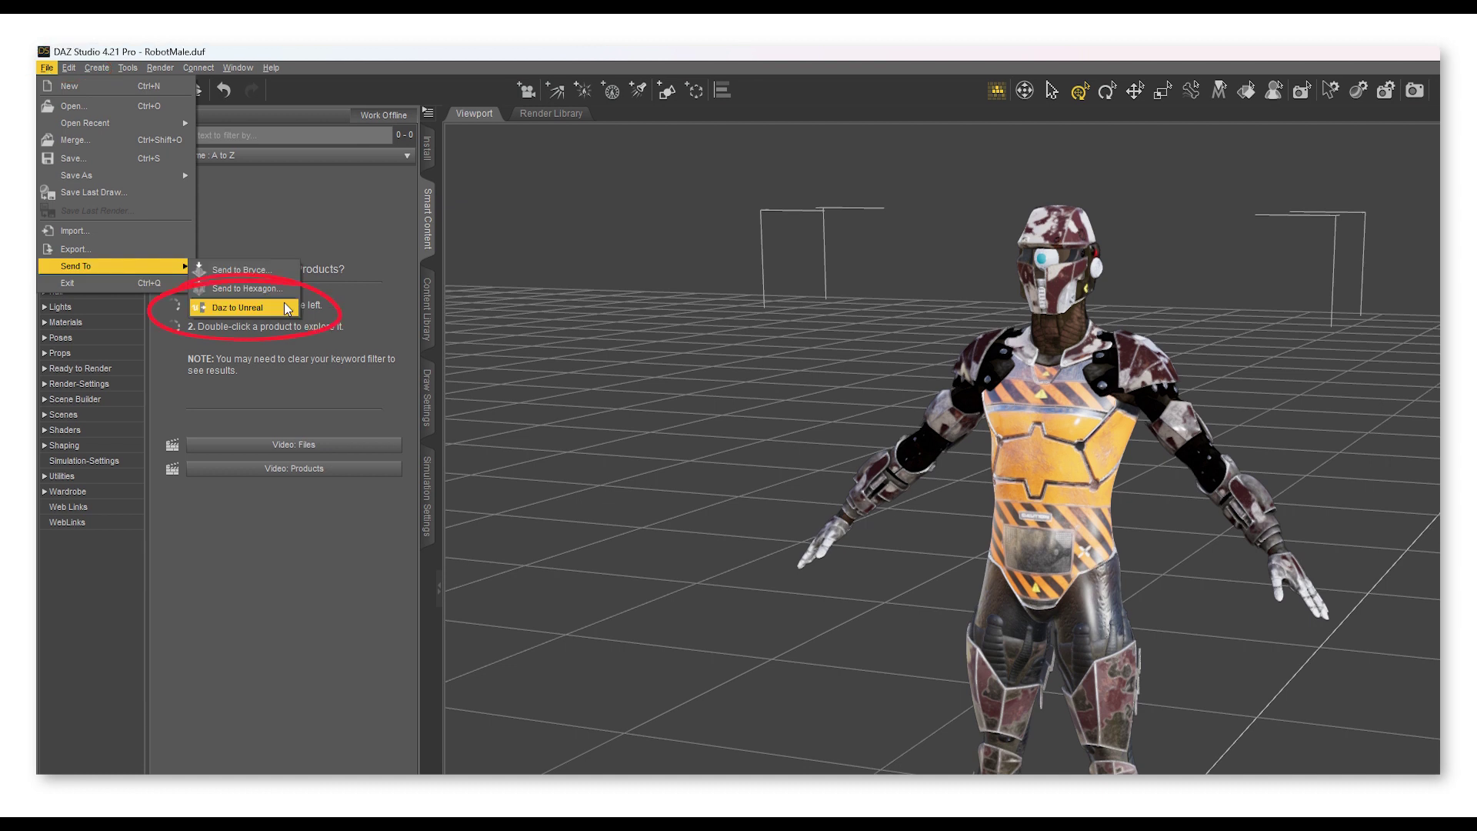
left_click(285, 309)
left_click(232, 452)
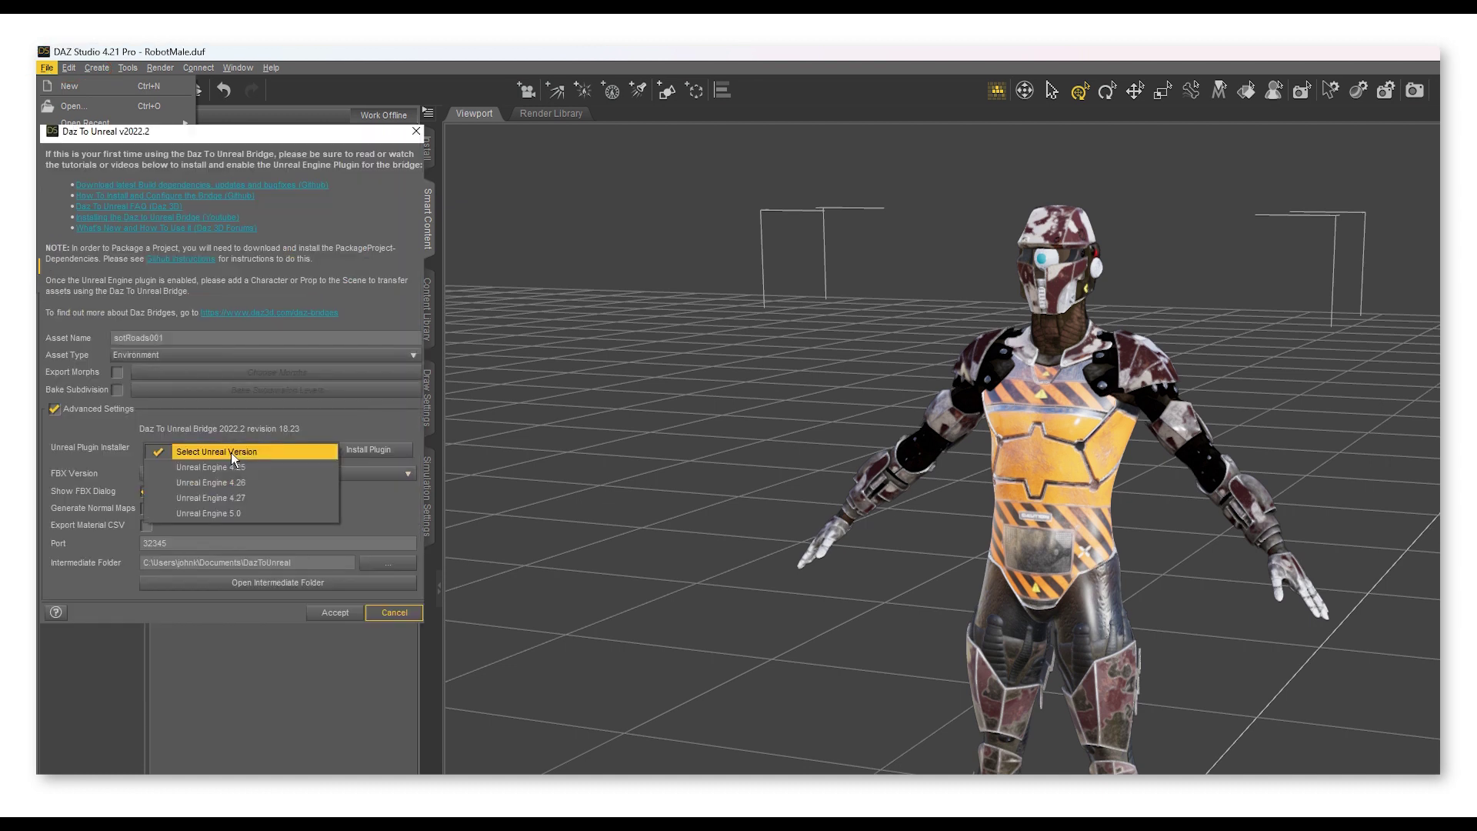
left_click(227, 514)
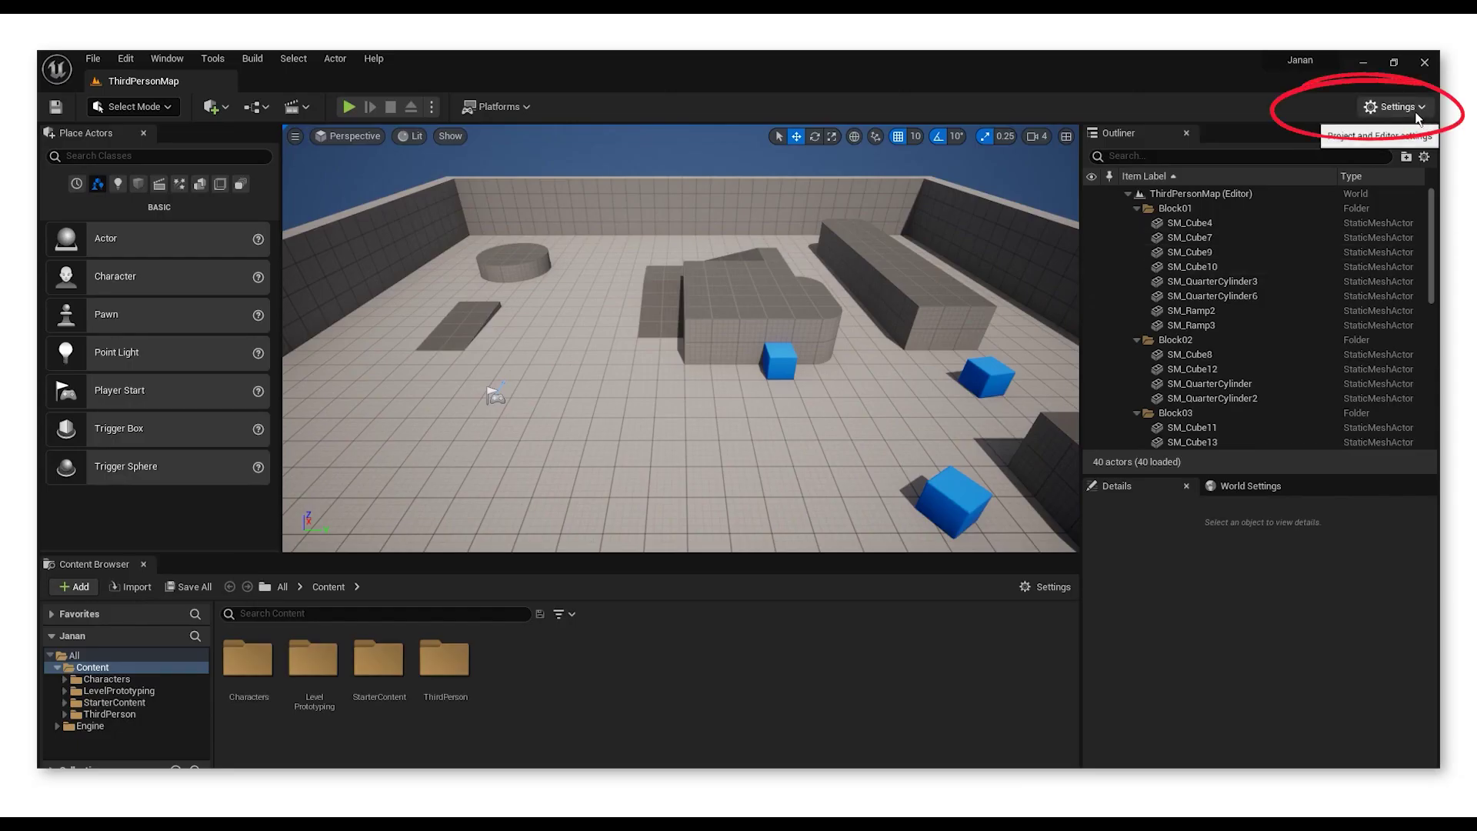
Step: Enable the DazToUnreal plugin from the Other category of the Plugins browser
left_click(1418, 107)
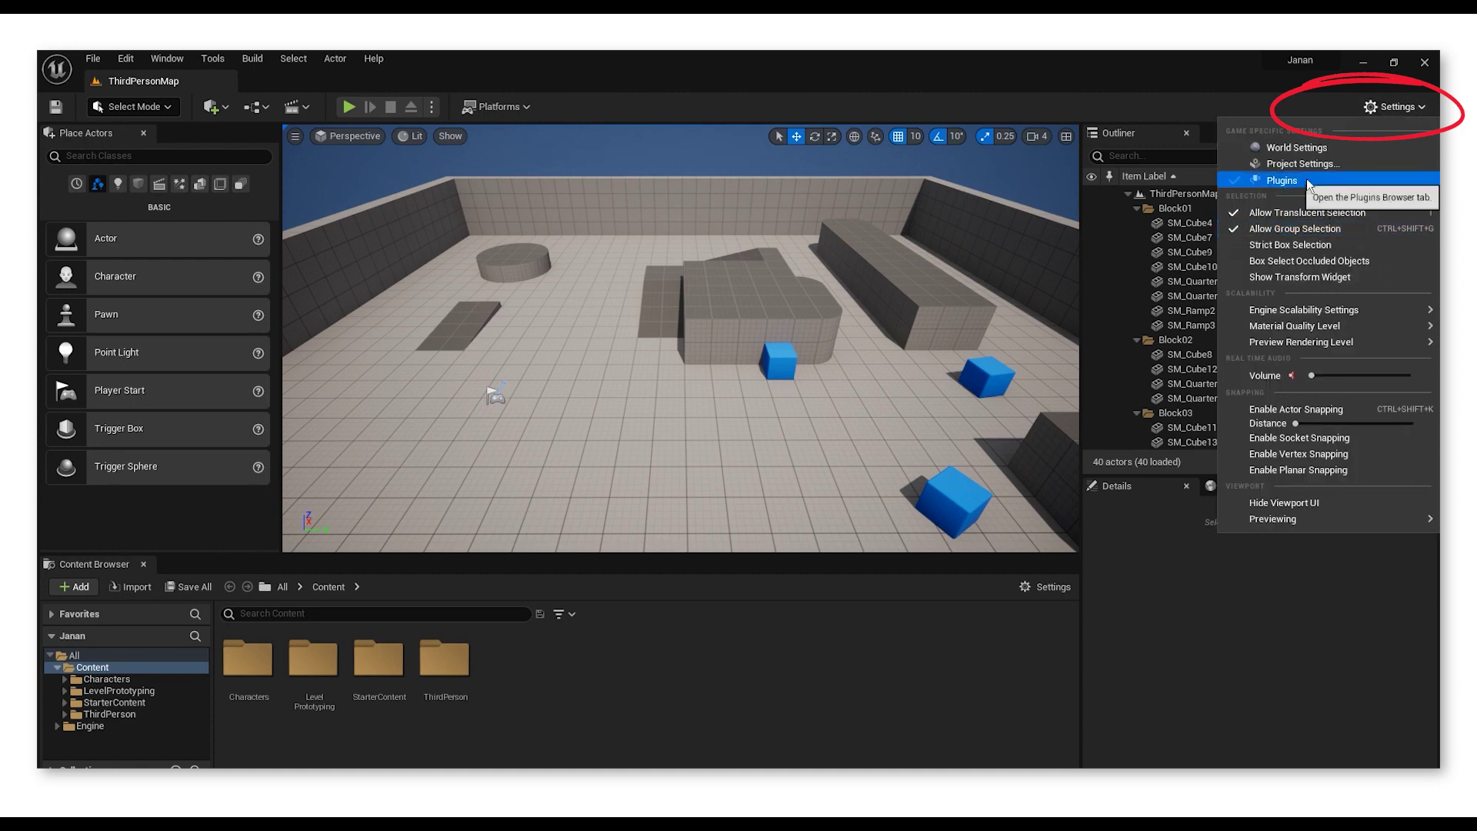
left_click(1250, 180)
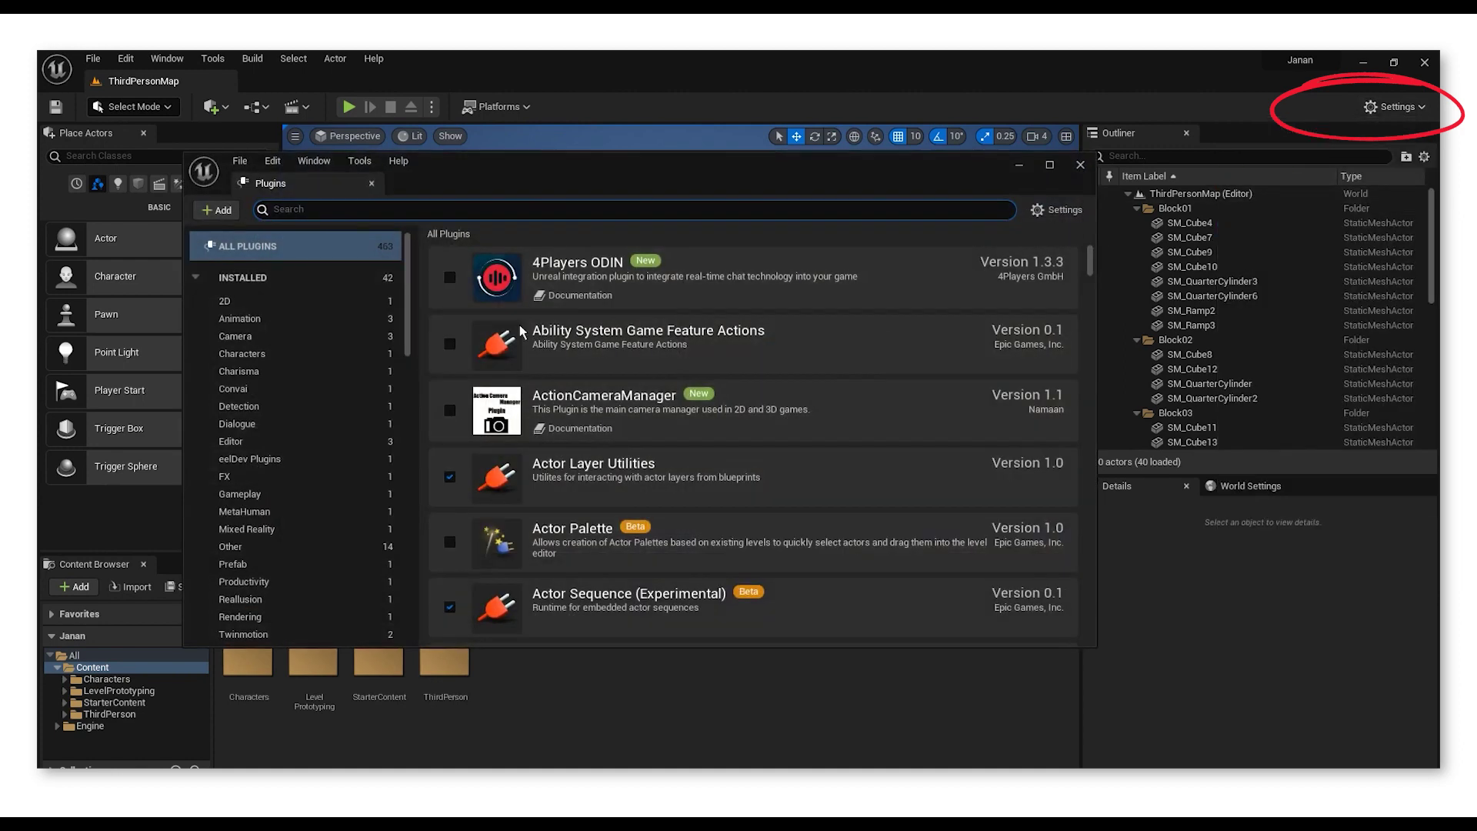
left_click(265, 541)
left_click(450, 558)
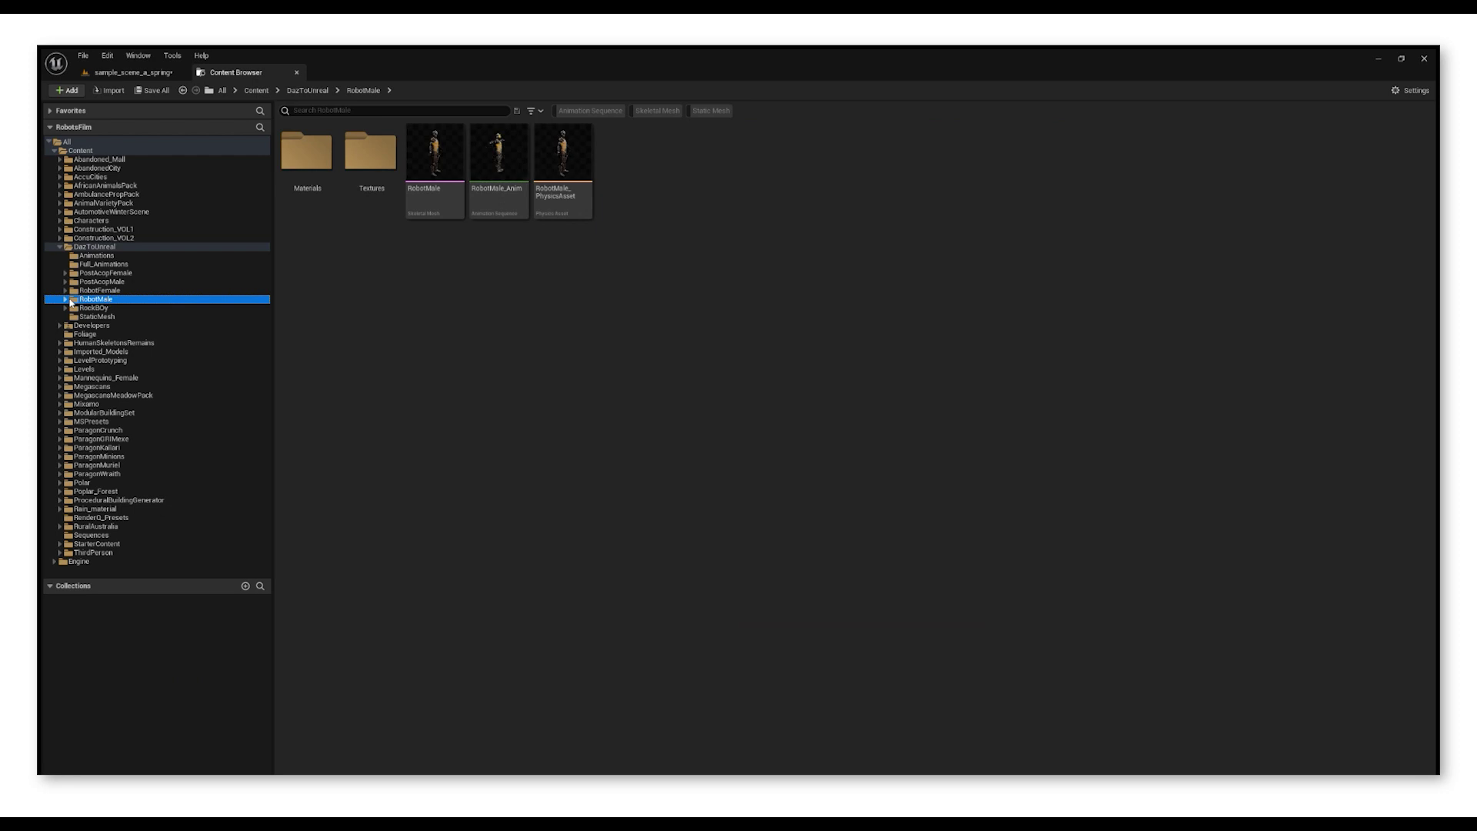
Step: Open the RobotMale skeletal mesh from DazToUnreal/RobotMale and view the robot from the front
left_click(66, 299)
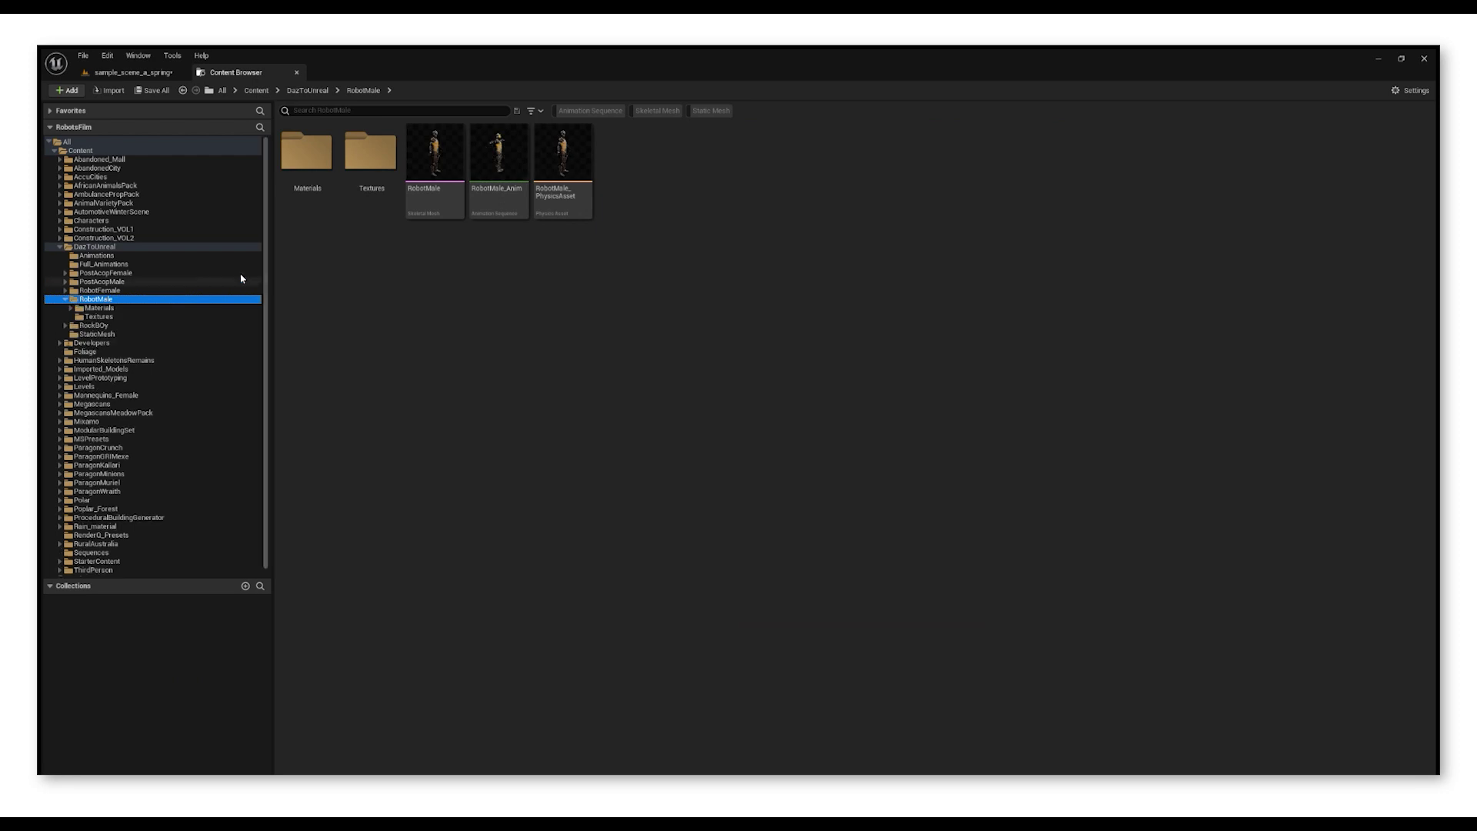
left_click(454, 208)
double_click(447, 173)
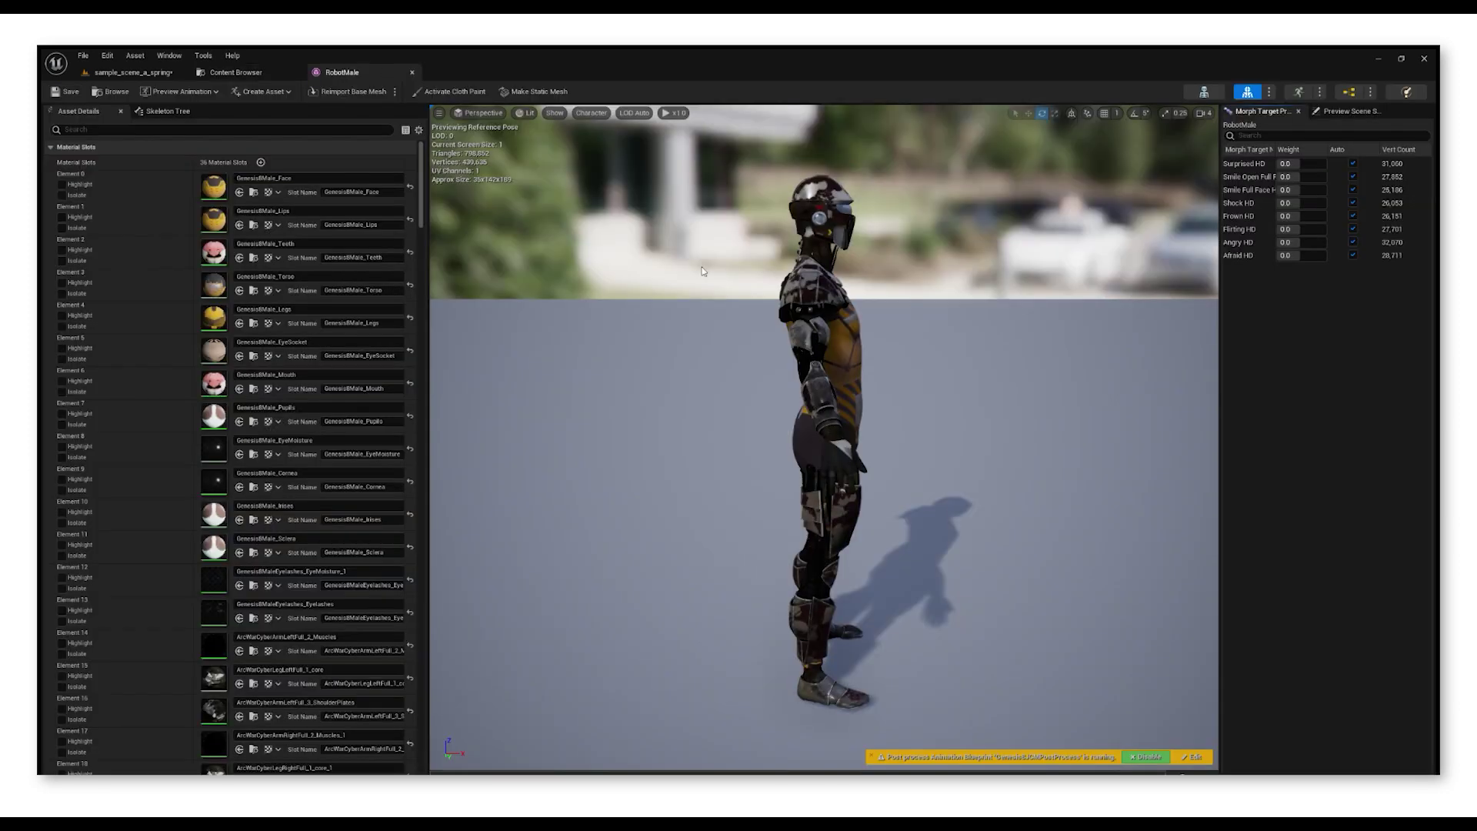
left_click_drag(731, 431, 886, 428)
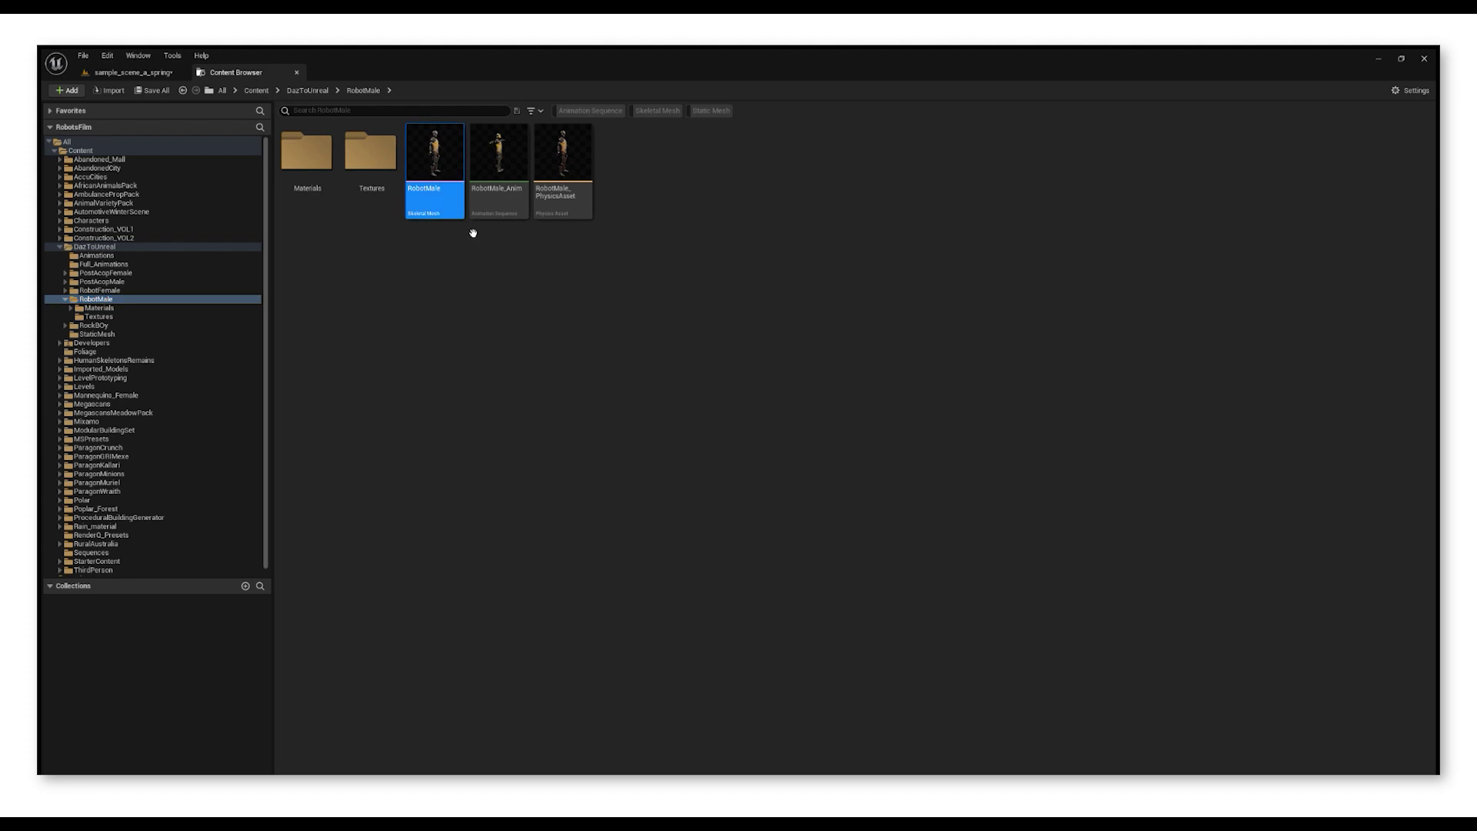
Step: Back in the robot's level, add the throw animation to its sequence and move that clip later
left_click(166, 75)
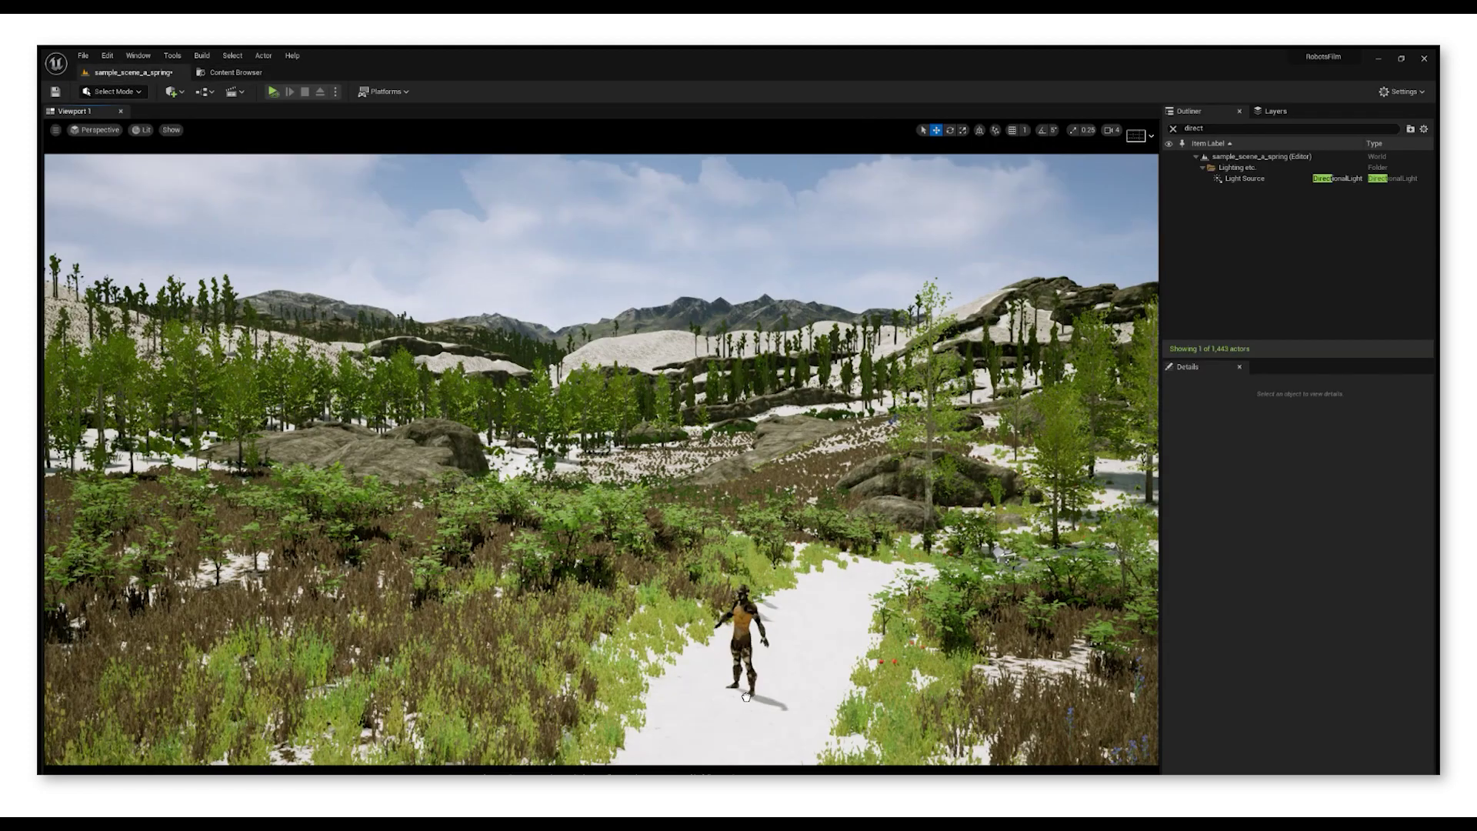
key("f")
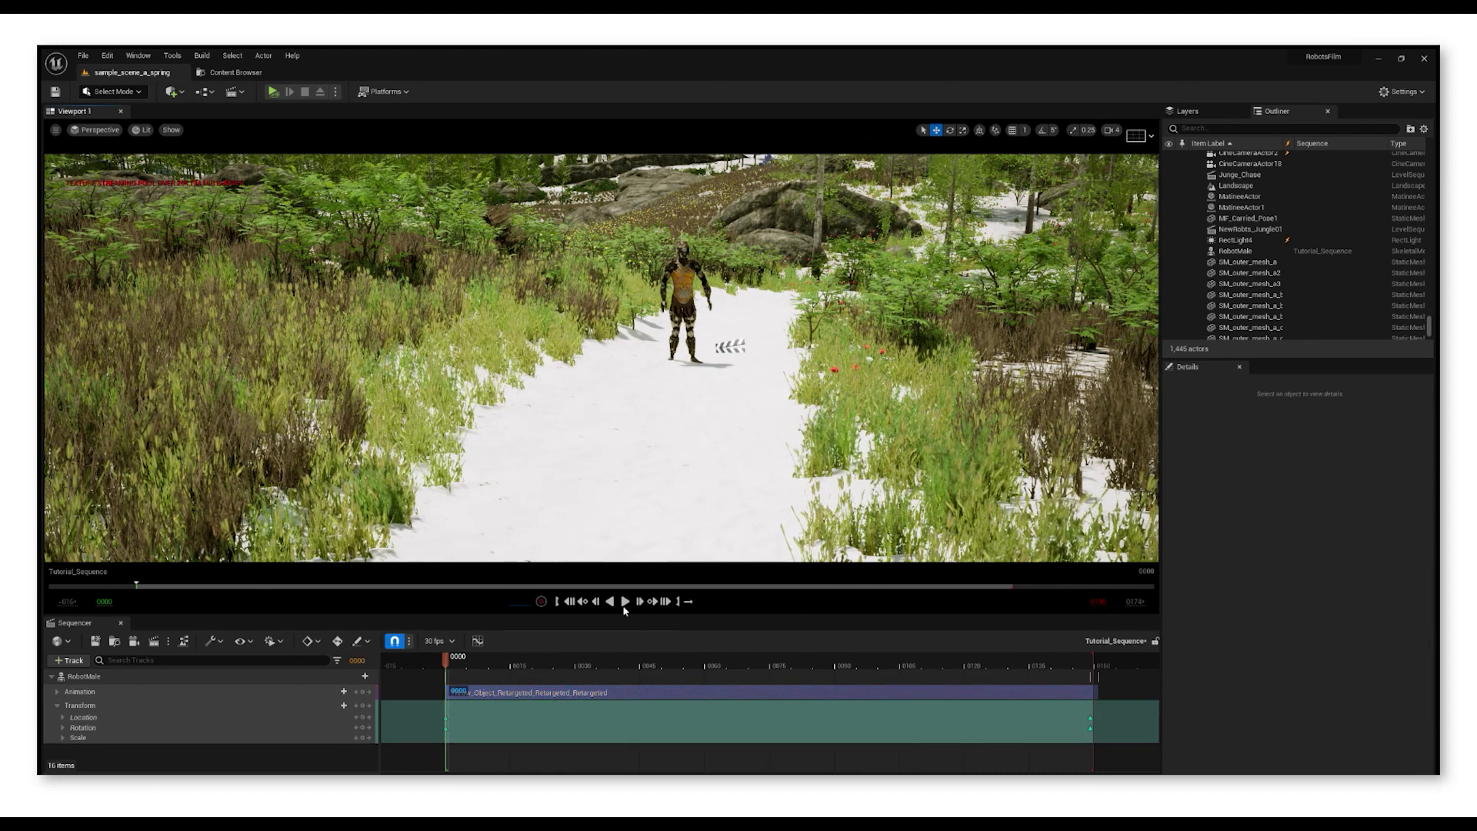
left_click(625, 601)
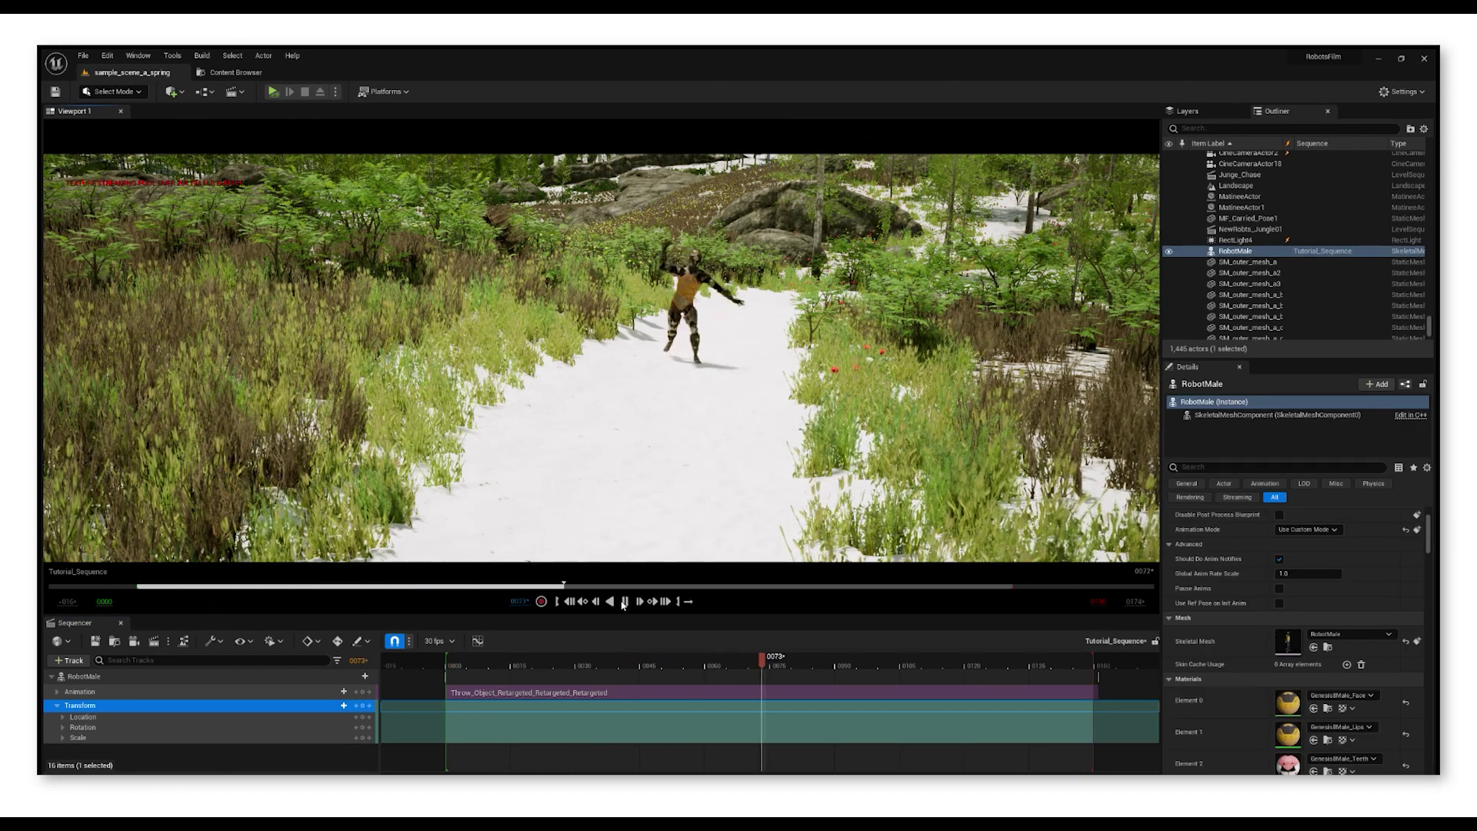
left_click(625, 601)
left_click_drag(538, 693, 612, 692)
left_click(538, 663)
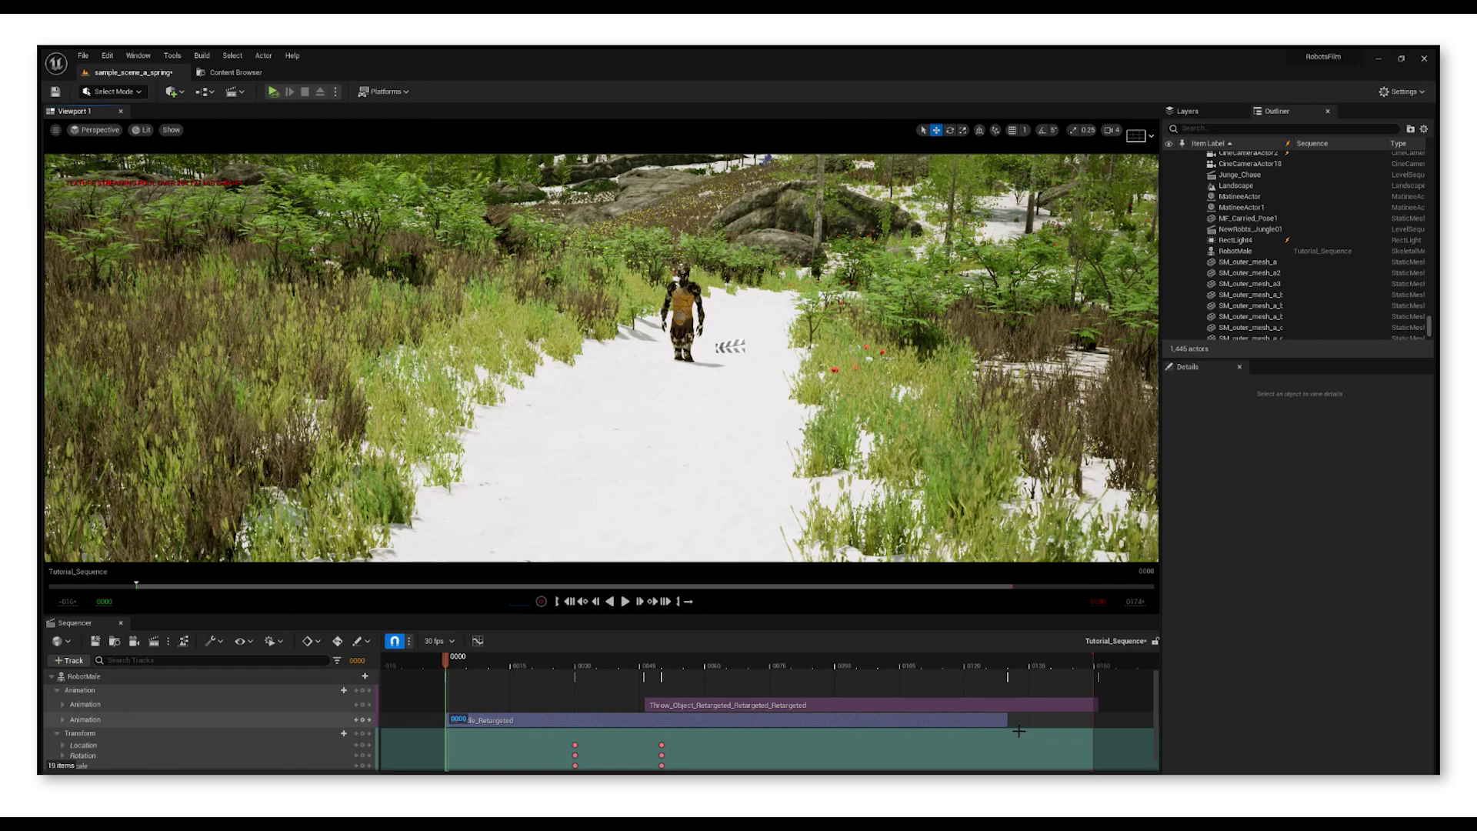
Step: Trim the MF_Idle_Retargeted clip, shift the transform keys to frame 0062, and preview the blend
left_click_drag(1018, 731, 714, 723)
left_click(661, 727)
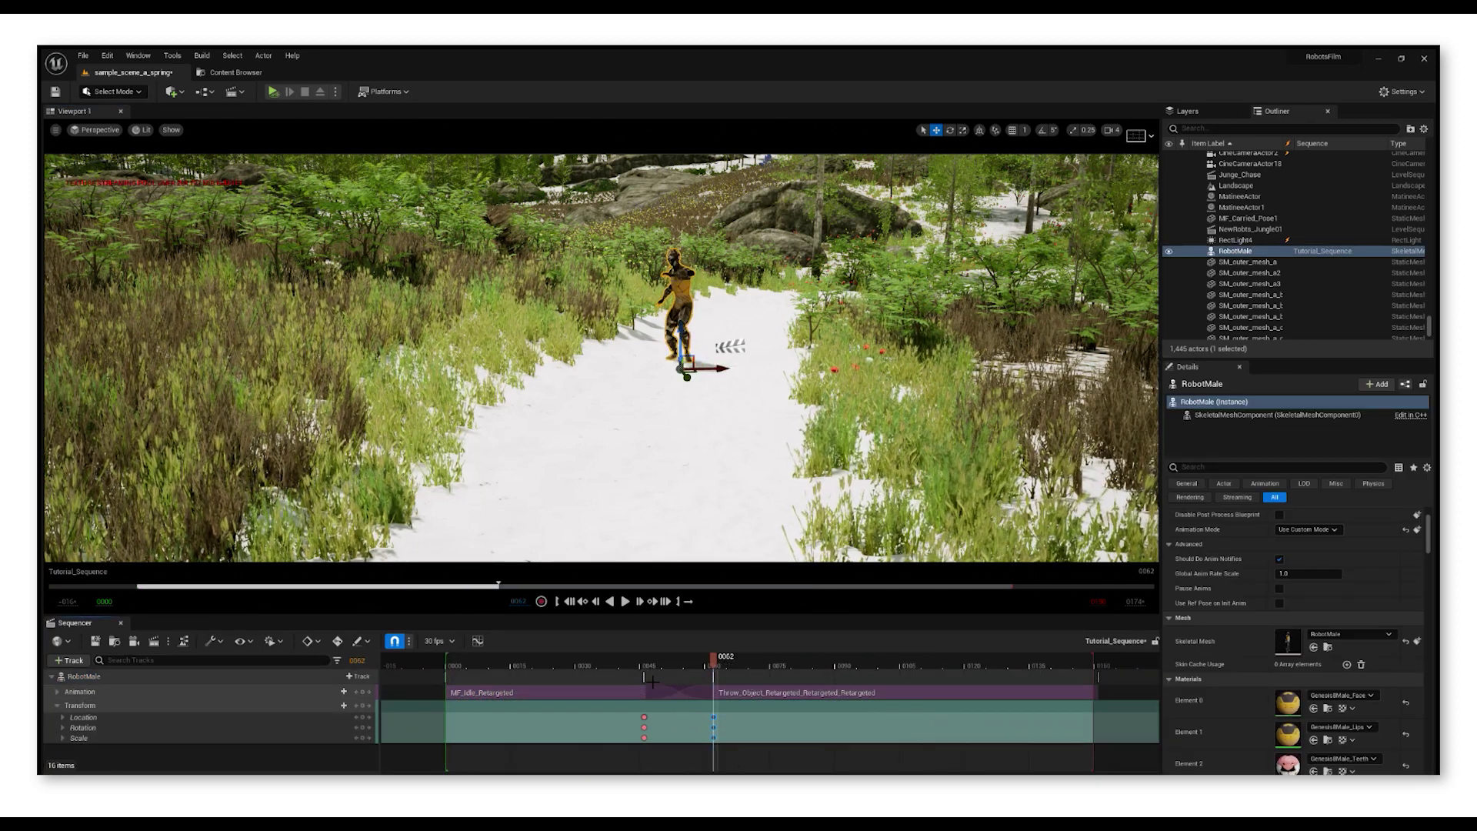
left_click(624, 602)
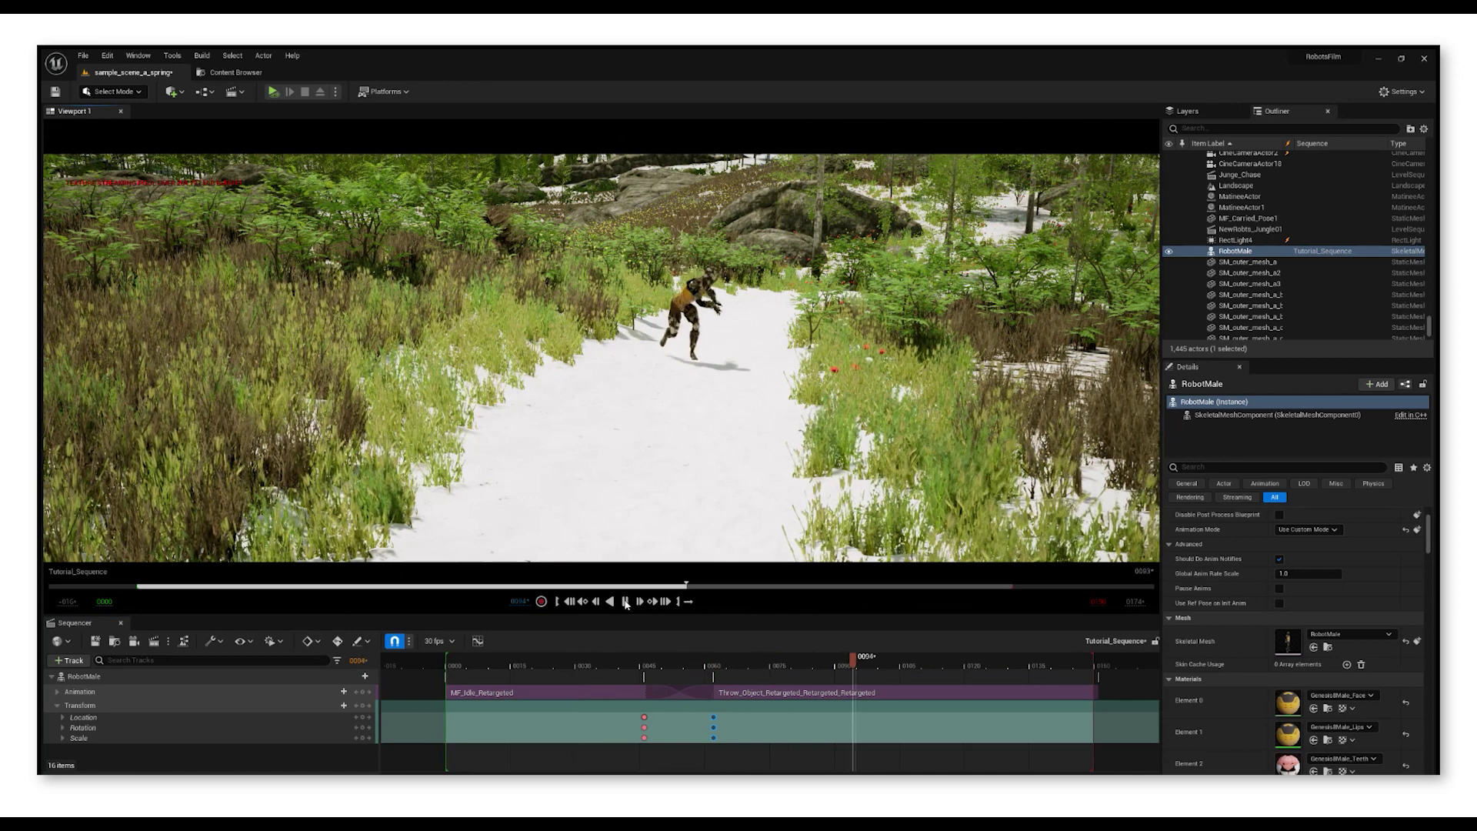
key("space")
key("f")
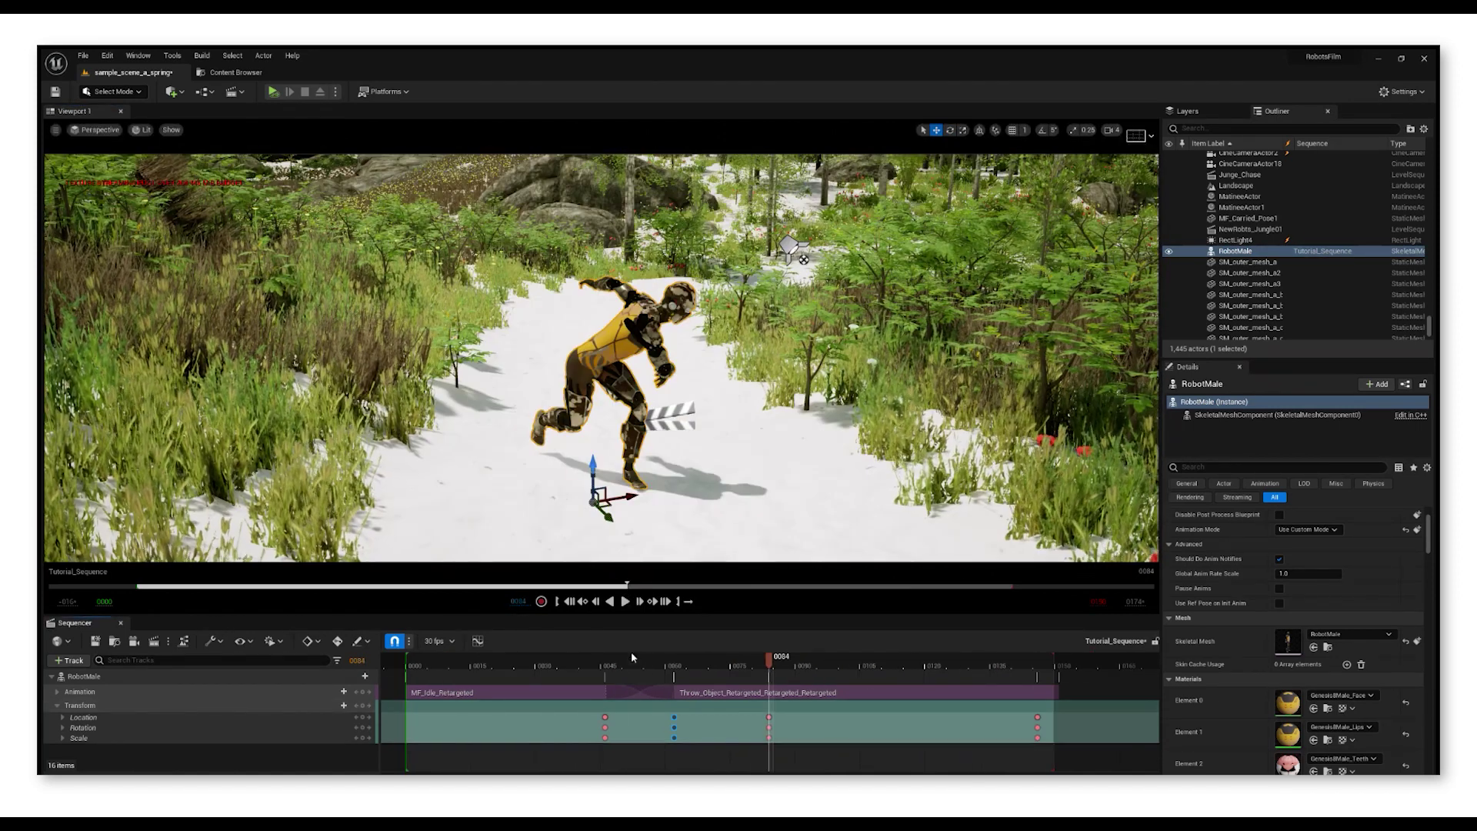
left_click(625, 602)
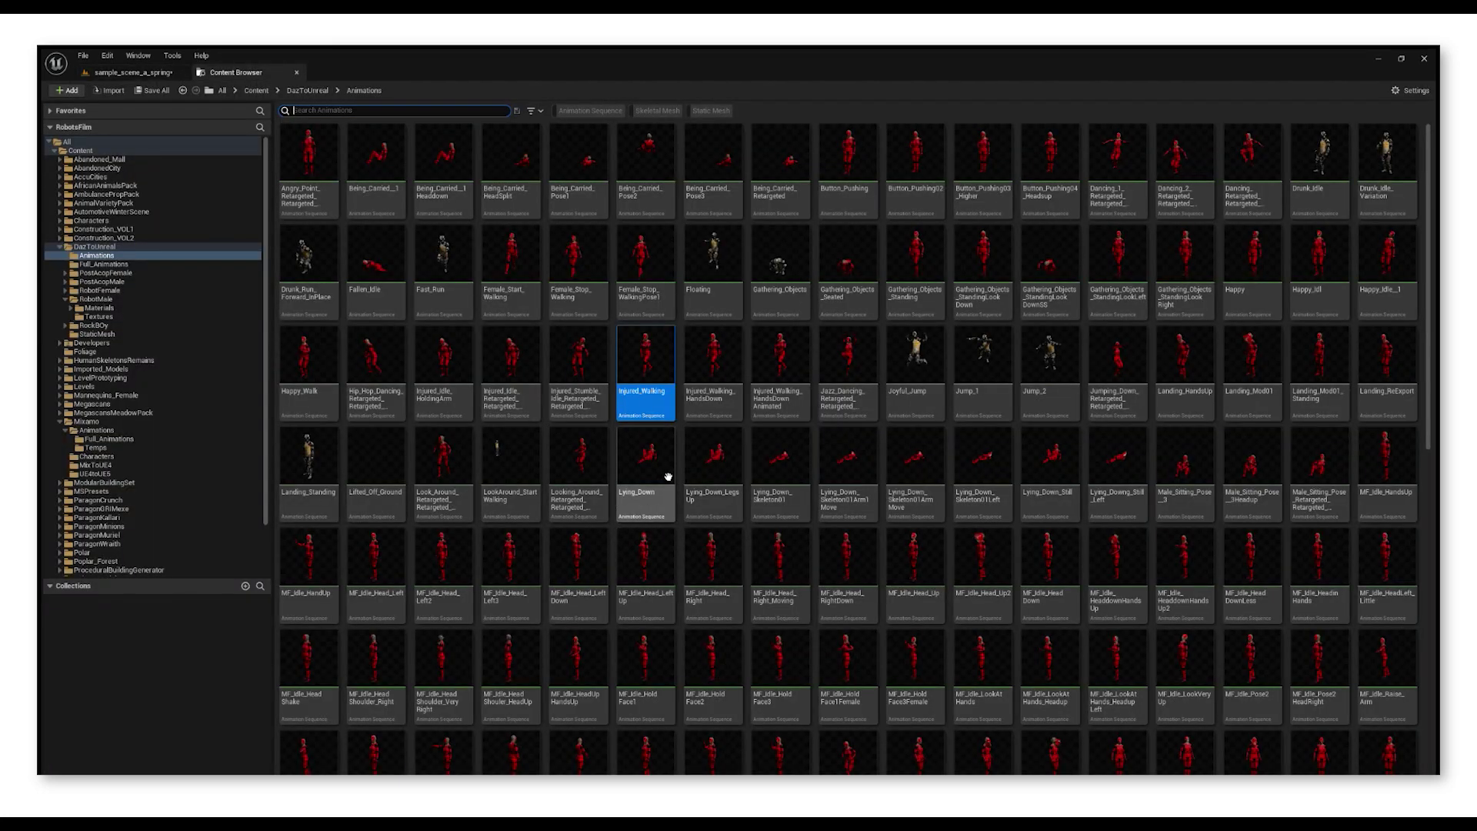
Step: In Lying_Down, key the rShin bone, bend the right shin, and key the new pose
double_click(668, 477)
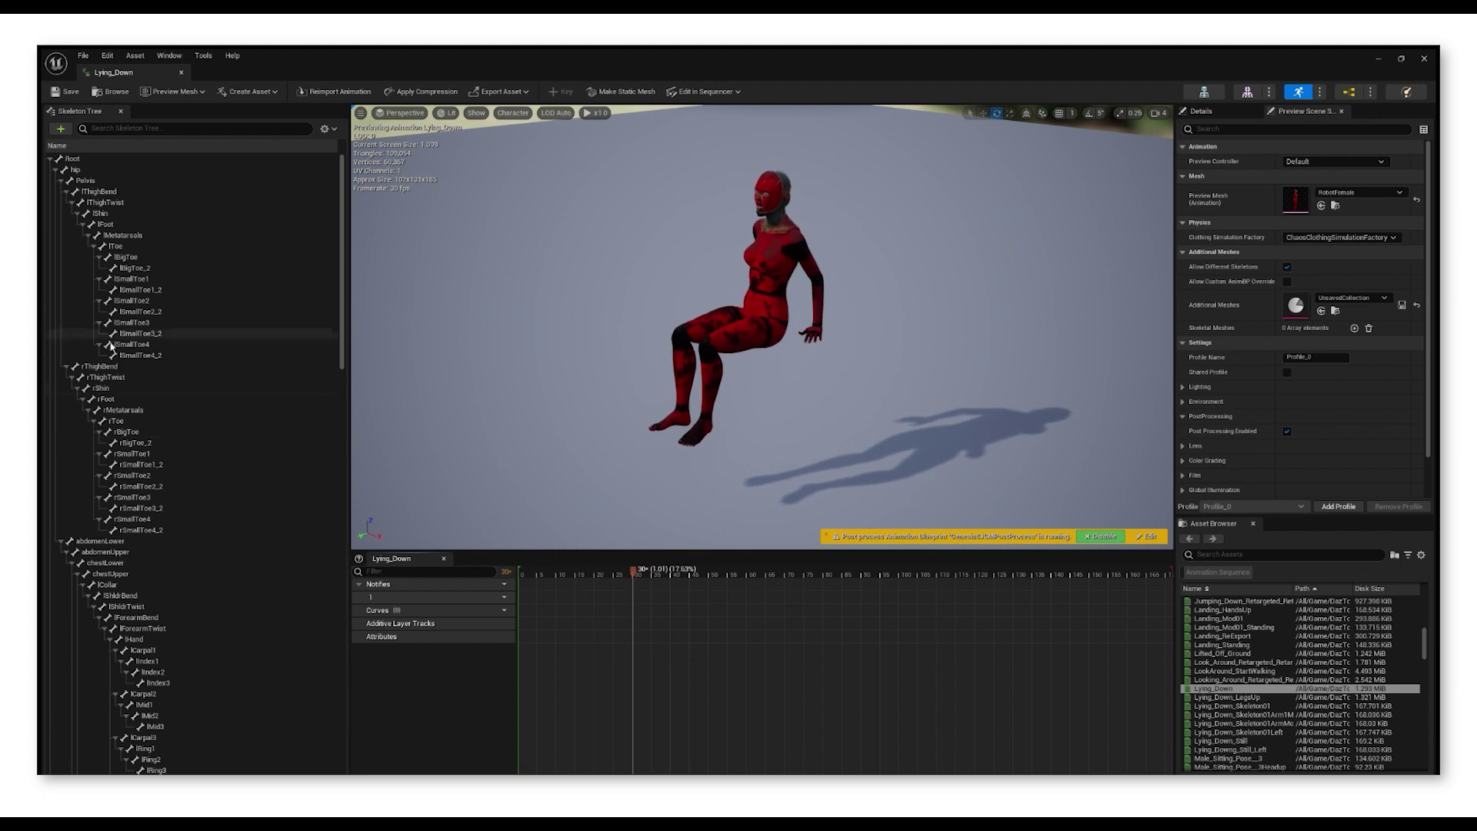
left_click(101, 389)
left_click(561, 91)
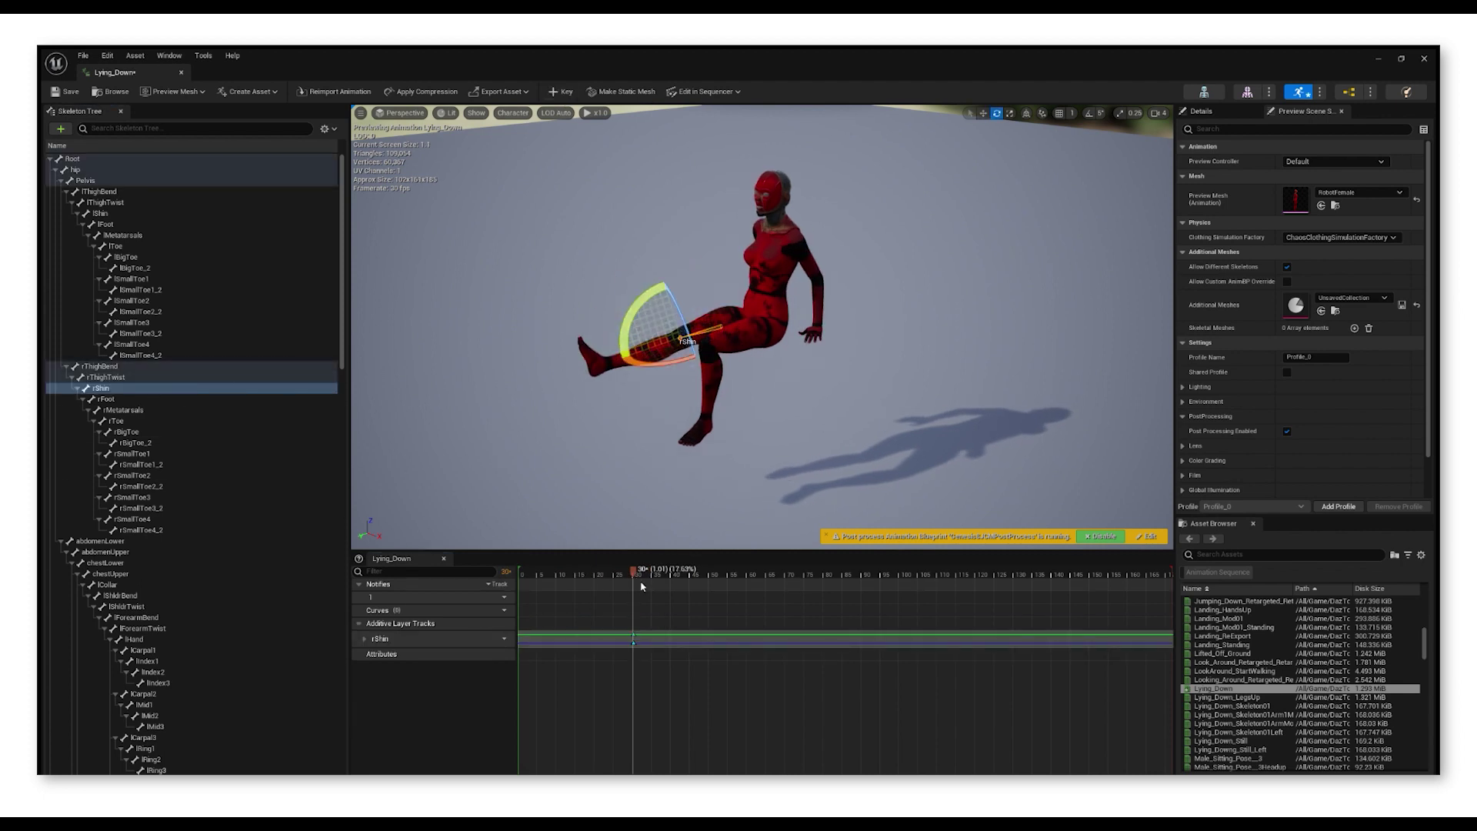
left_click_drag(633, 570, 717, 569)
left_click(561, 91)
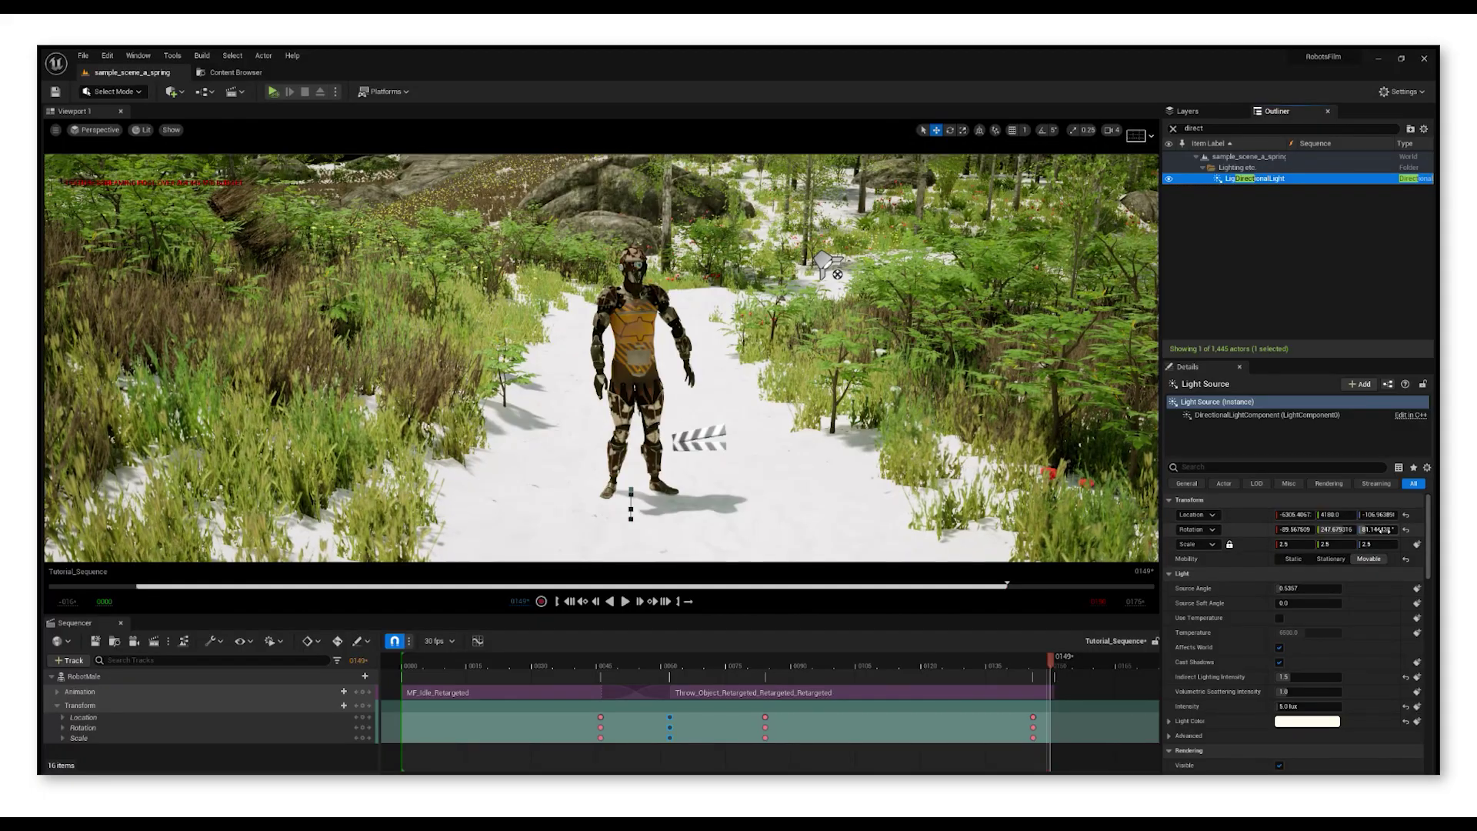
Step: Lower the directional sun light's Rotation Z value to swing the shadows across the snowy path
left_click_drag(1381, 529, 1304, 529)
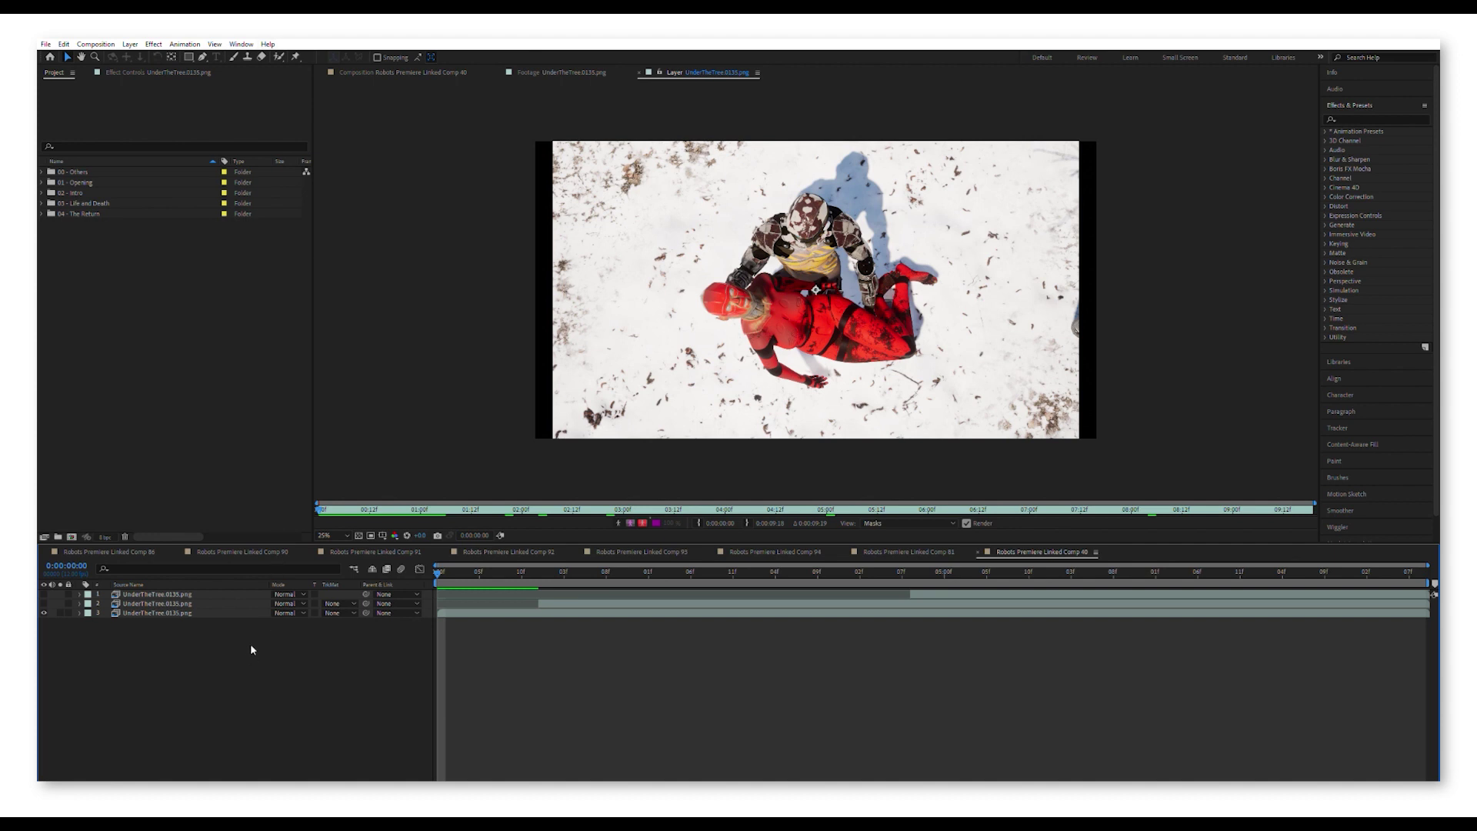
Step: Scrub the composition from its first frames to the end to preview the snow melt
left_click_drag(439, 567, 454, 567)
left_click_drag(559, 560, 673, 569)
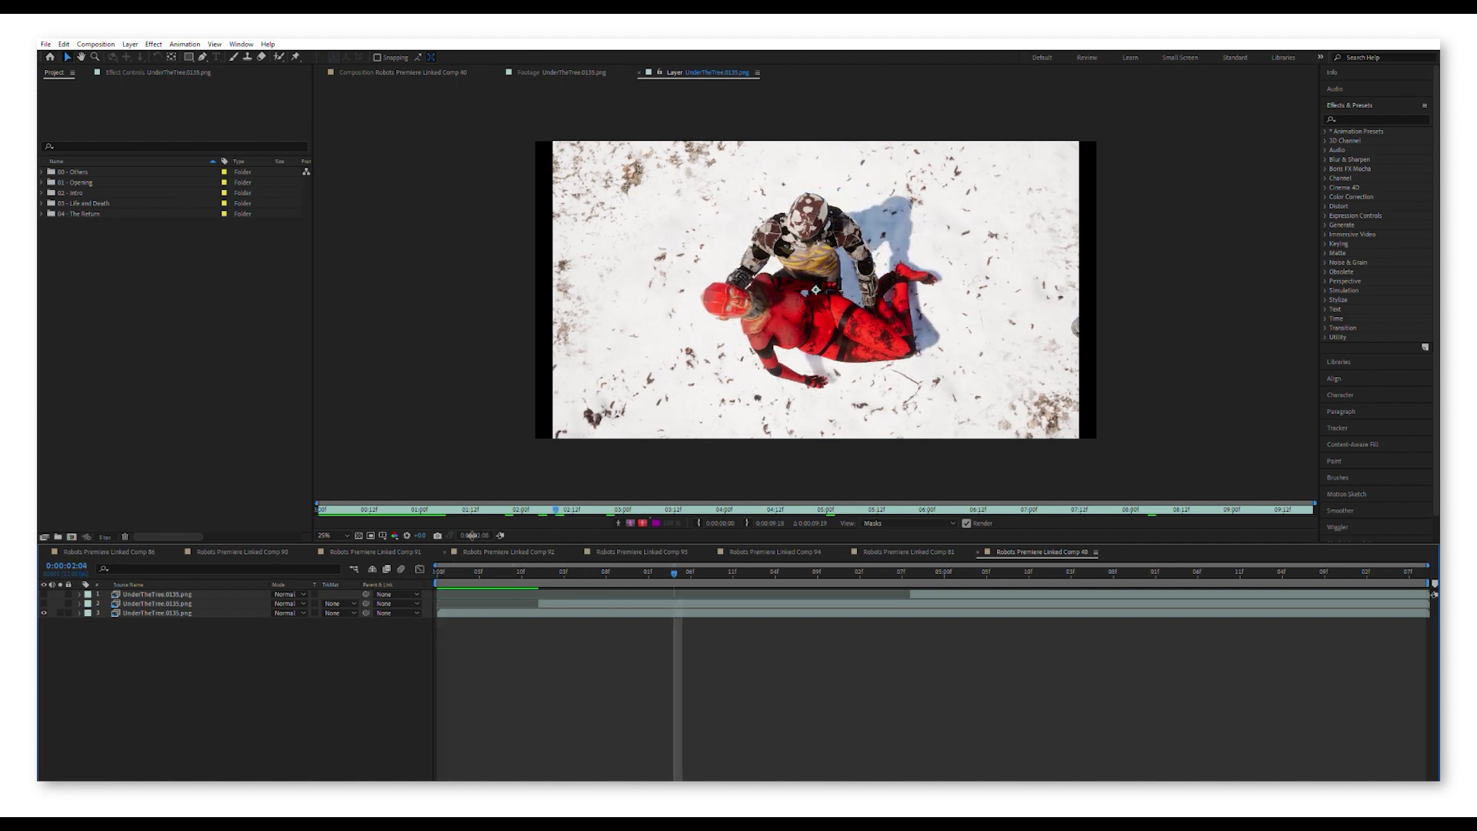
left_click_drag(766, 571, 1418, 572)
Step: Preview the second layer's spring footage on its own, then show the composition's mask outlines
double_click(157, 603, "alt")
left_click_drag(539, 510, 1300, 509)
left_click(320, 508)
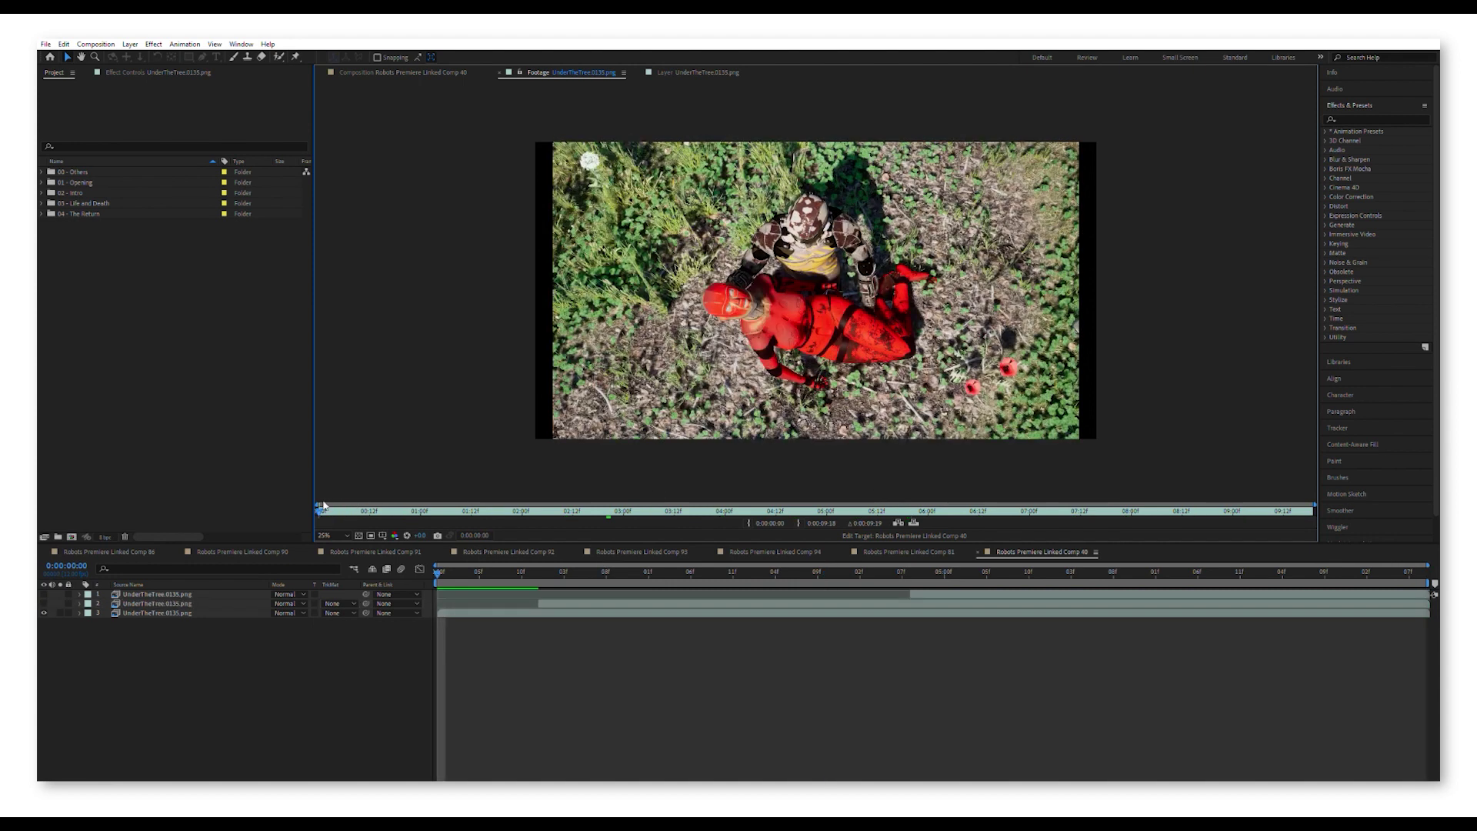
left_click_drag(323, 505, 339, 504)
left_click_drag(431, 507, 1310, 508)
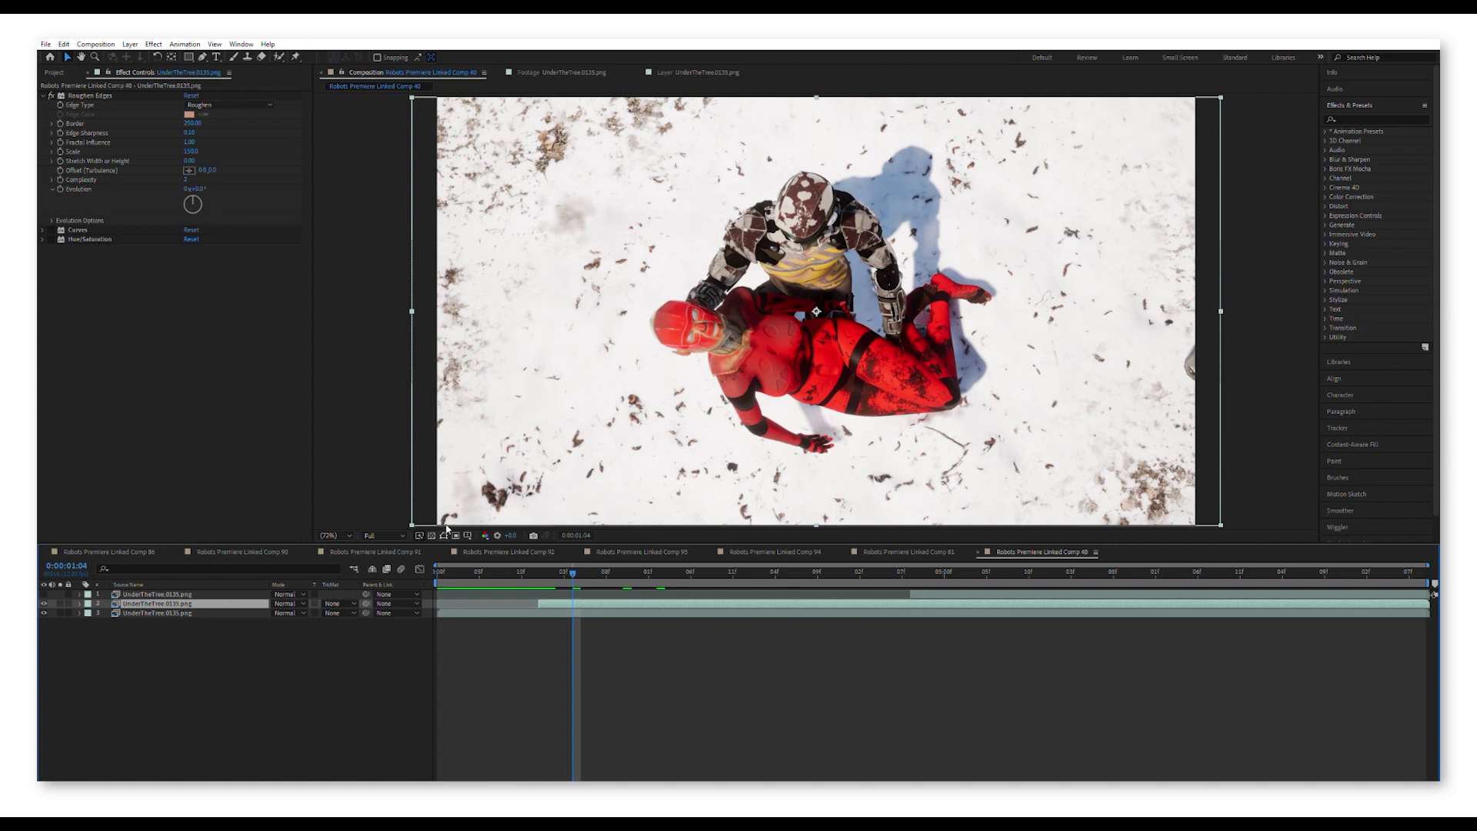
left_click(443, 534)
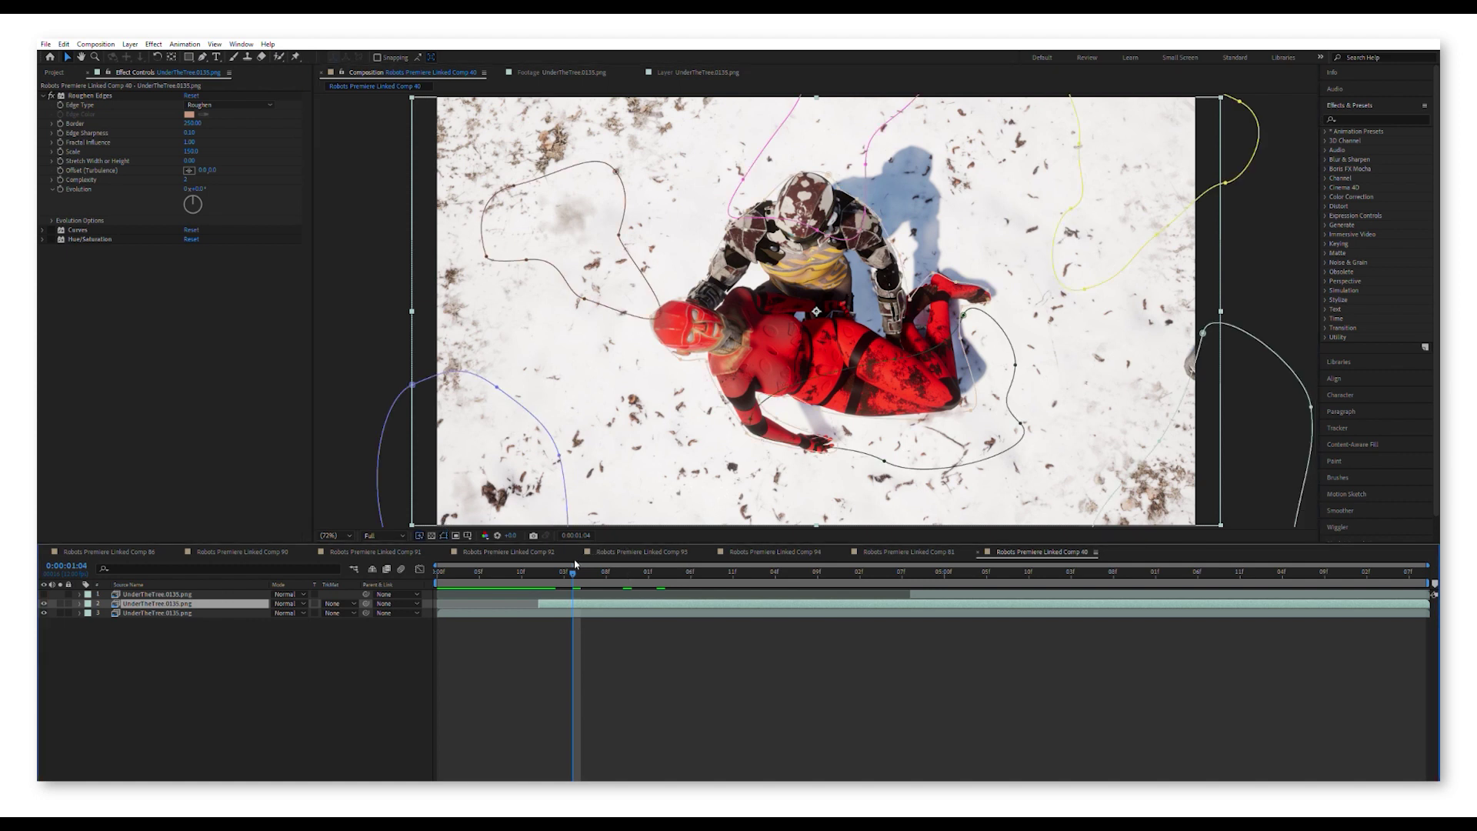
Step: Play the reveal, turn on layers 2 and 3, and add Robots Premiere Linked Comp 40 to the Render Queue
left_click_drag(575, 564, 843, 566)
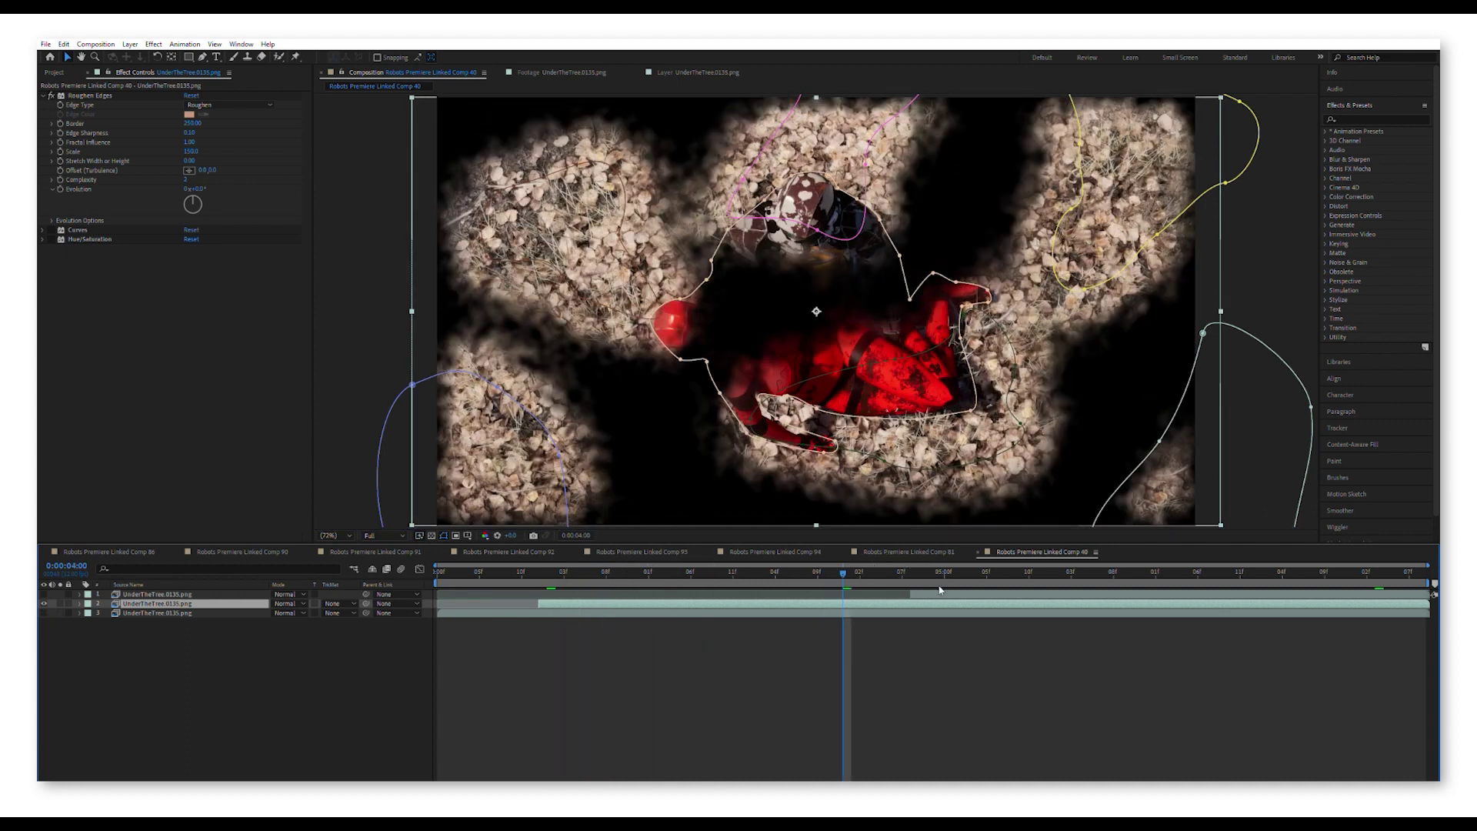
key("space")
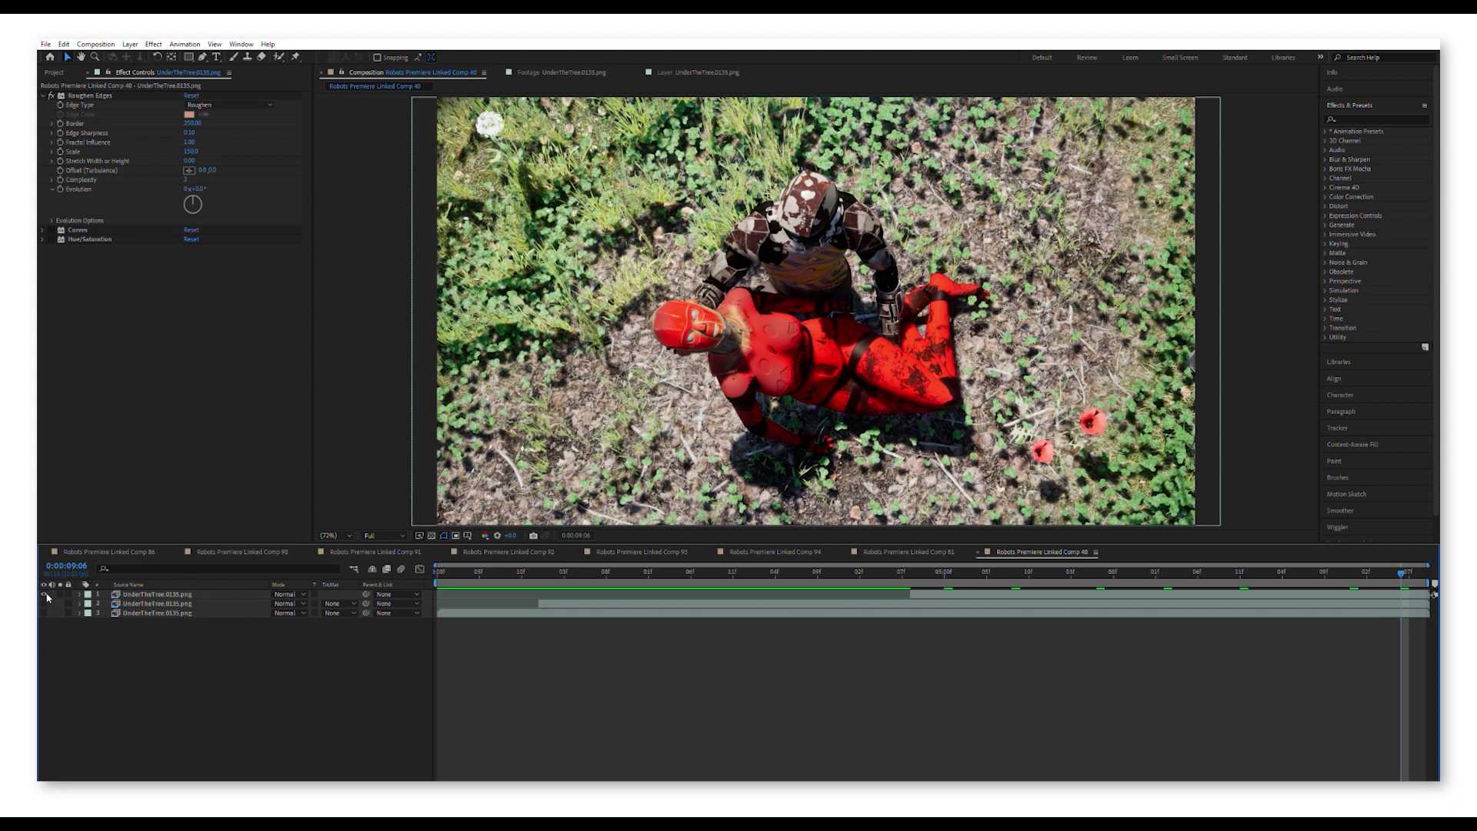
left_click_drag(43, 603, 43, 613)
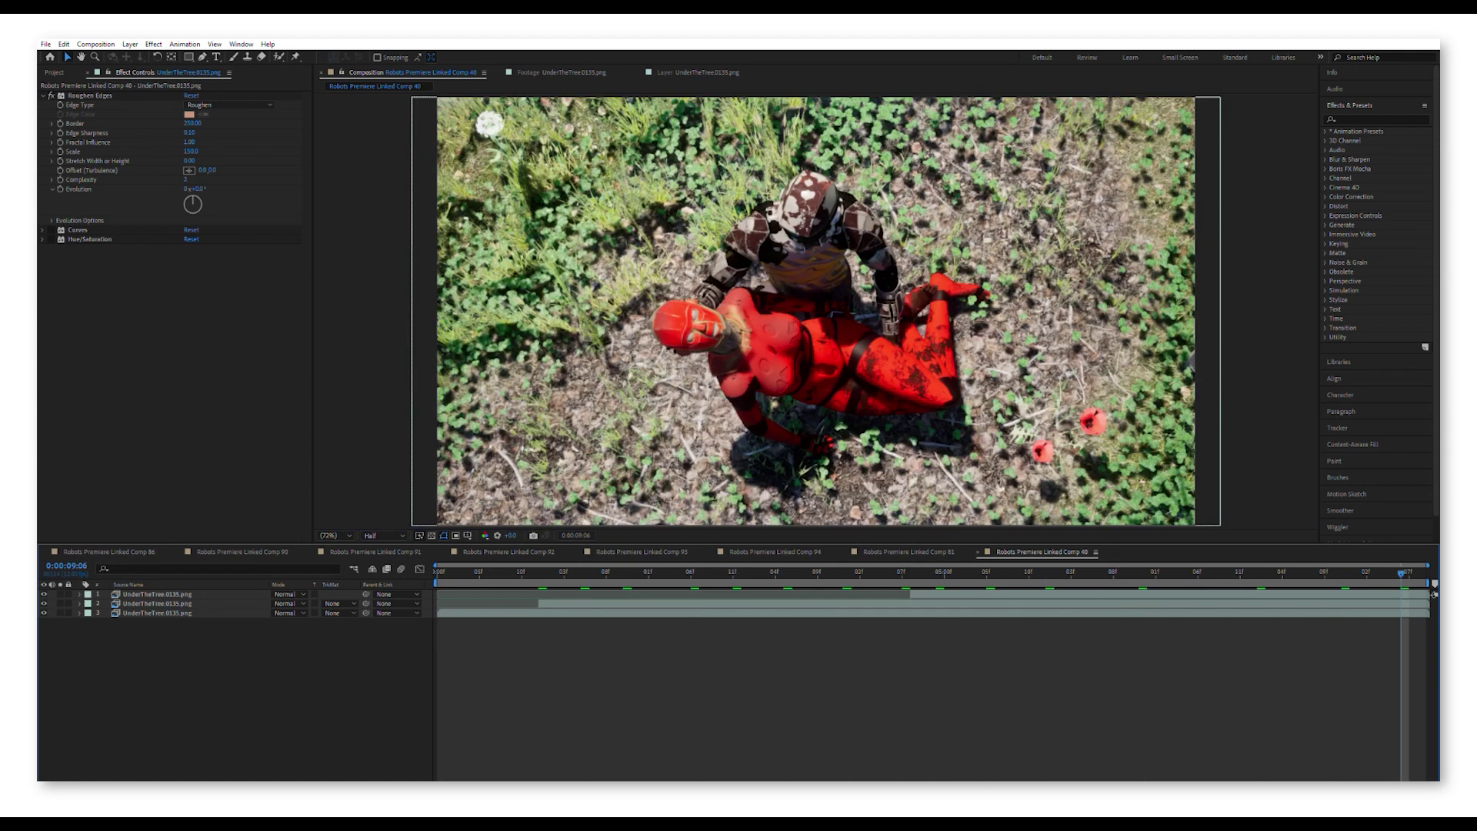
key("ctrl+m")
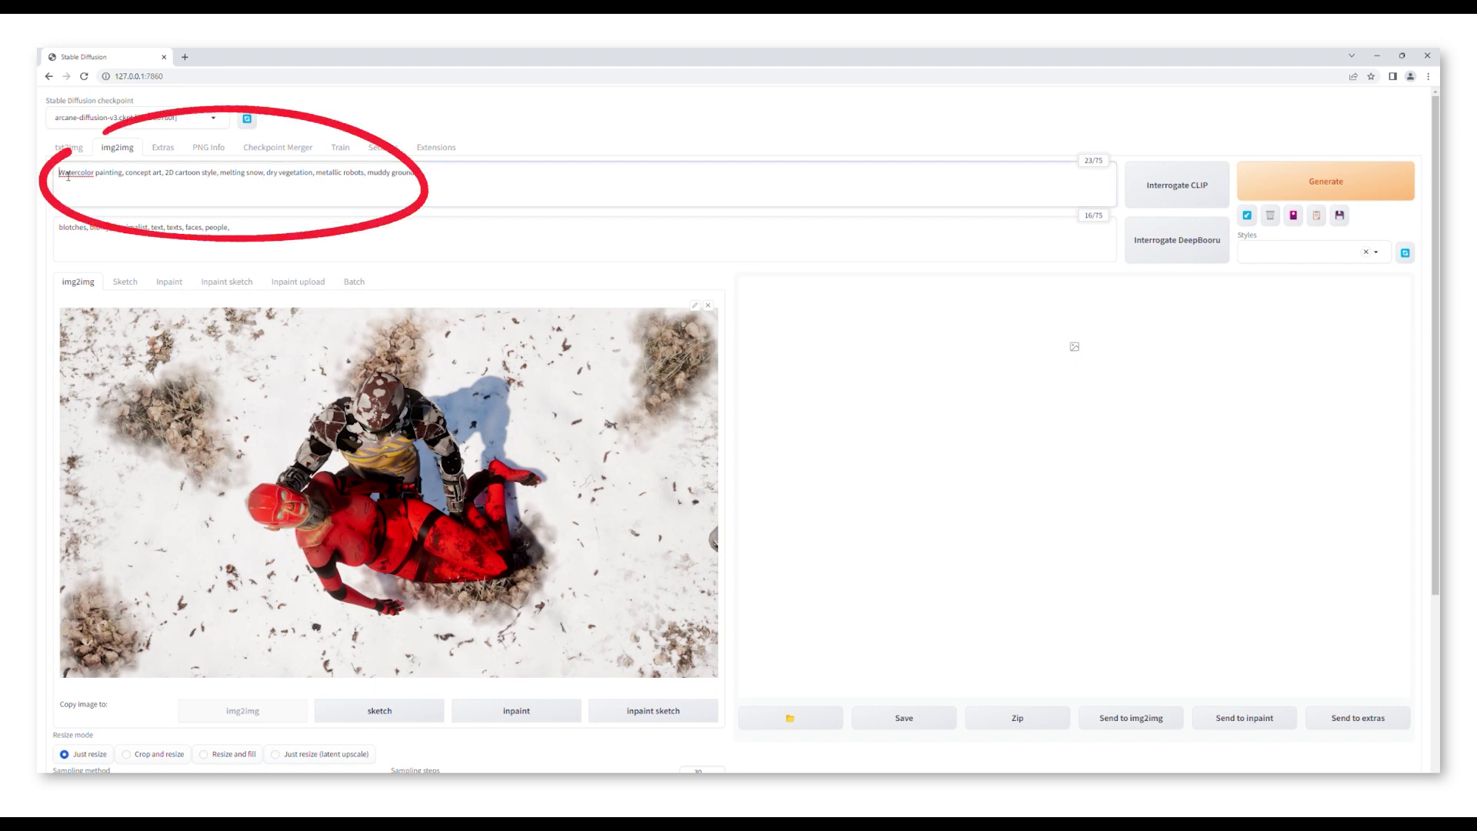
Step: Review the style prompt and keep arcane-diffusion-v3 as the model checkpoint
left_click_drag(60, 172, 280, 174)
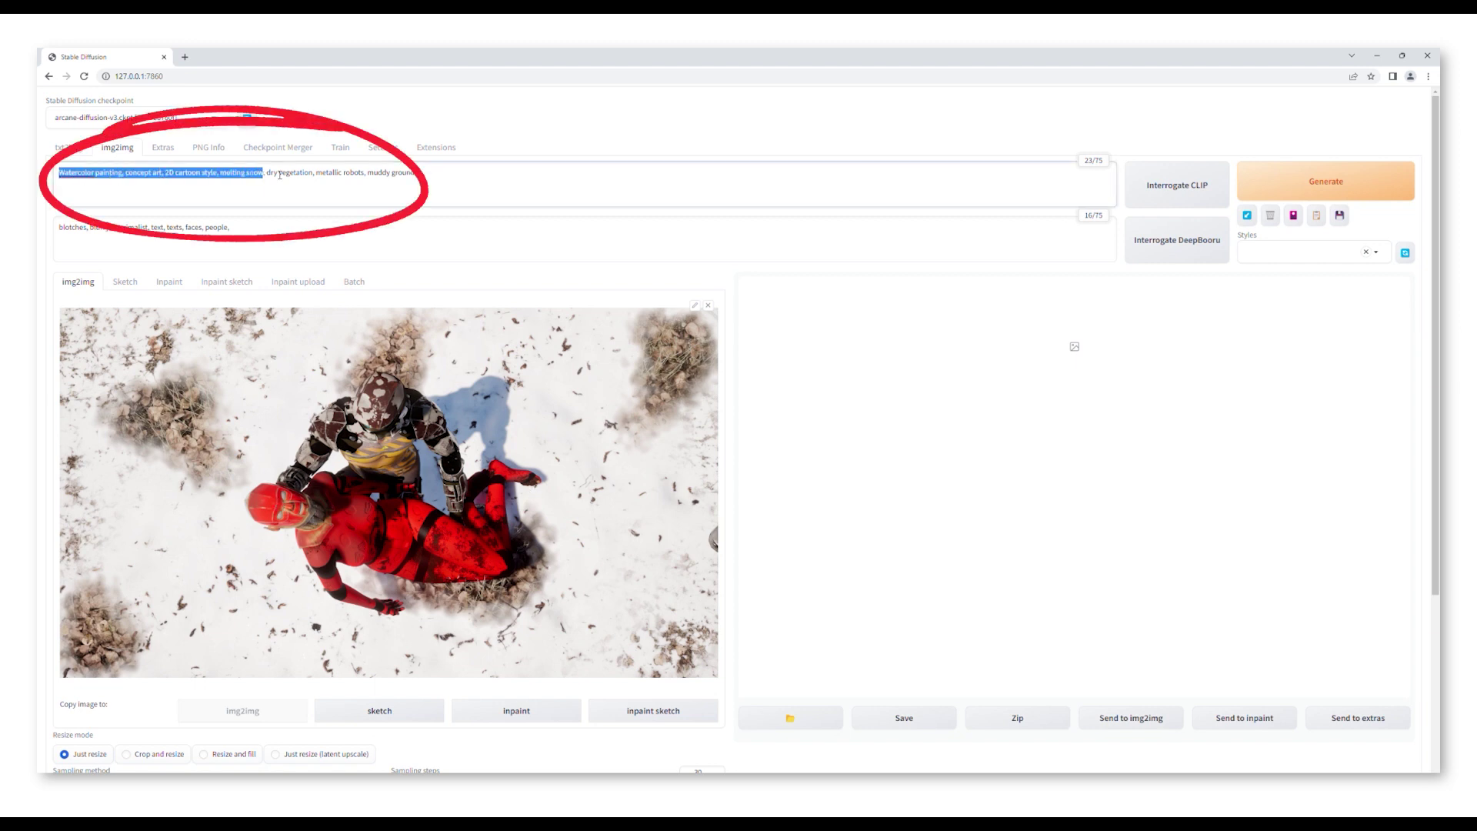
left_click(460, 182)
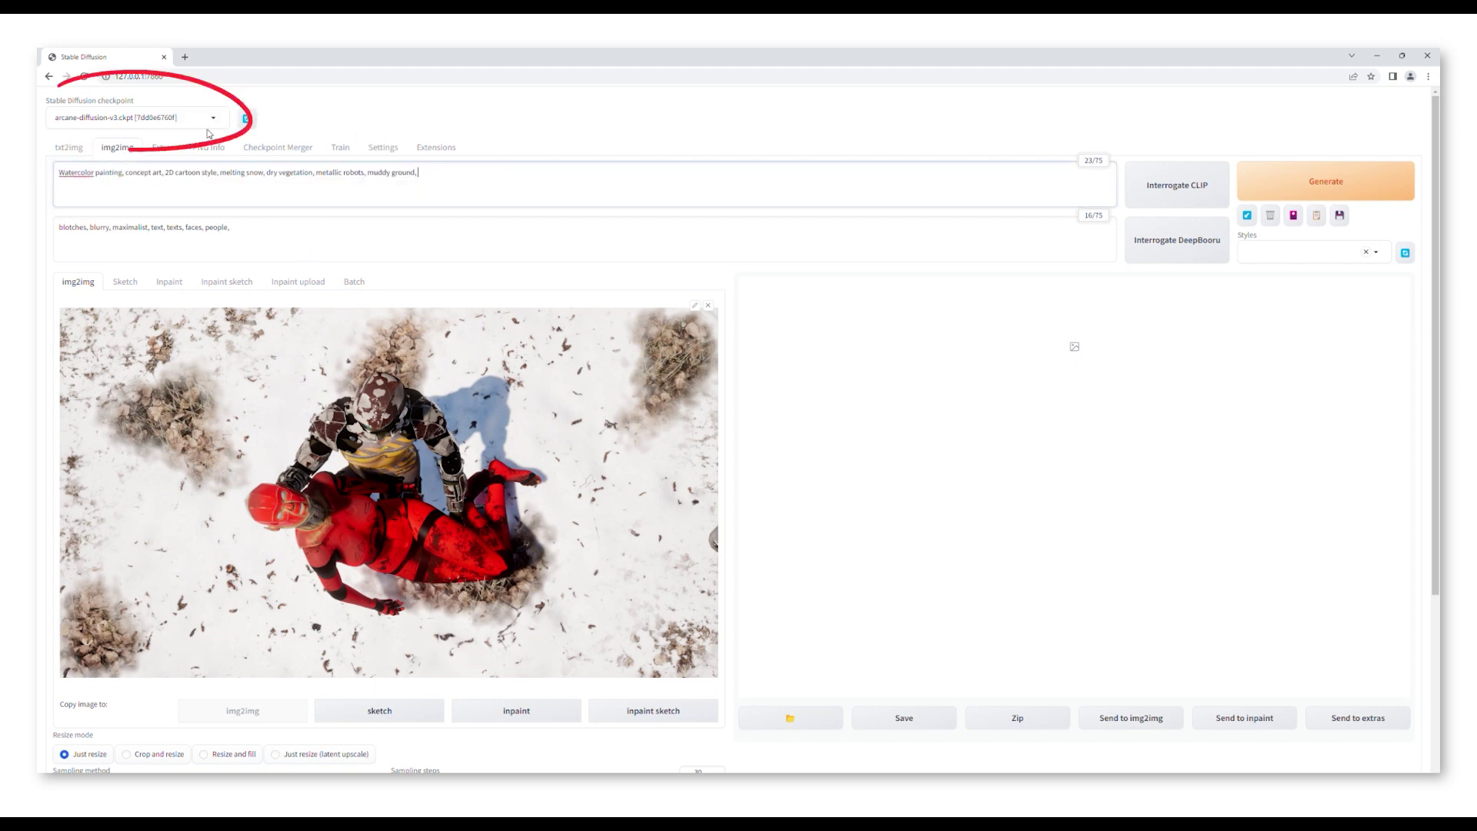
left_click(209, 123)
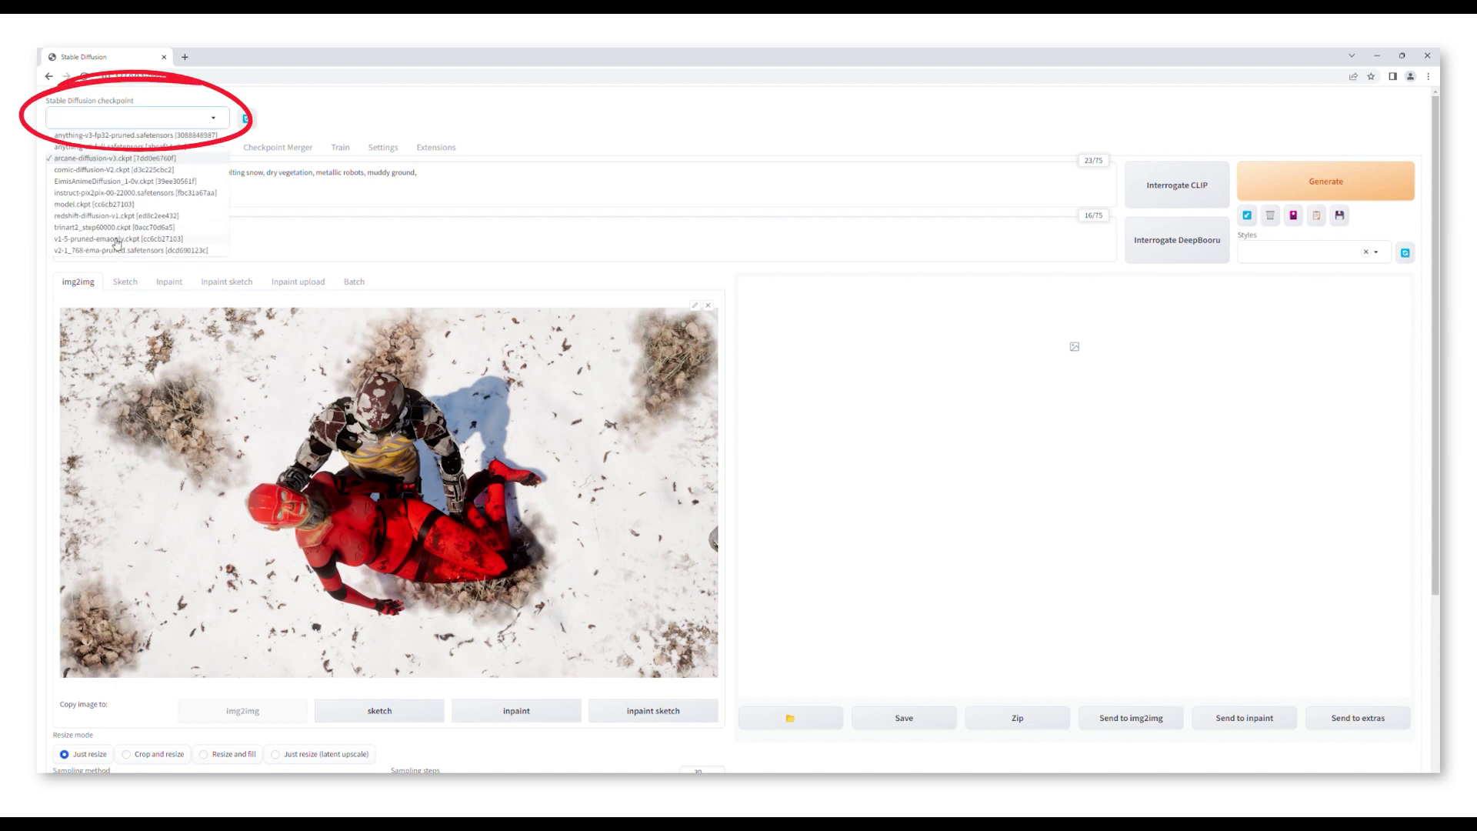
left_click(77, 158)
Step: Set the CFG scale to 20 and generate the img2img robot frame
scroll(797, 524, "down", 4)
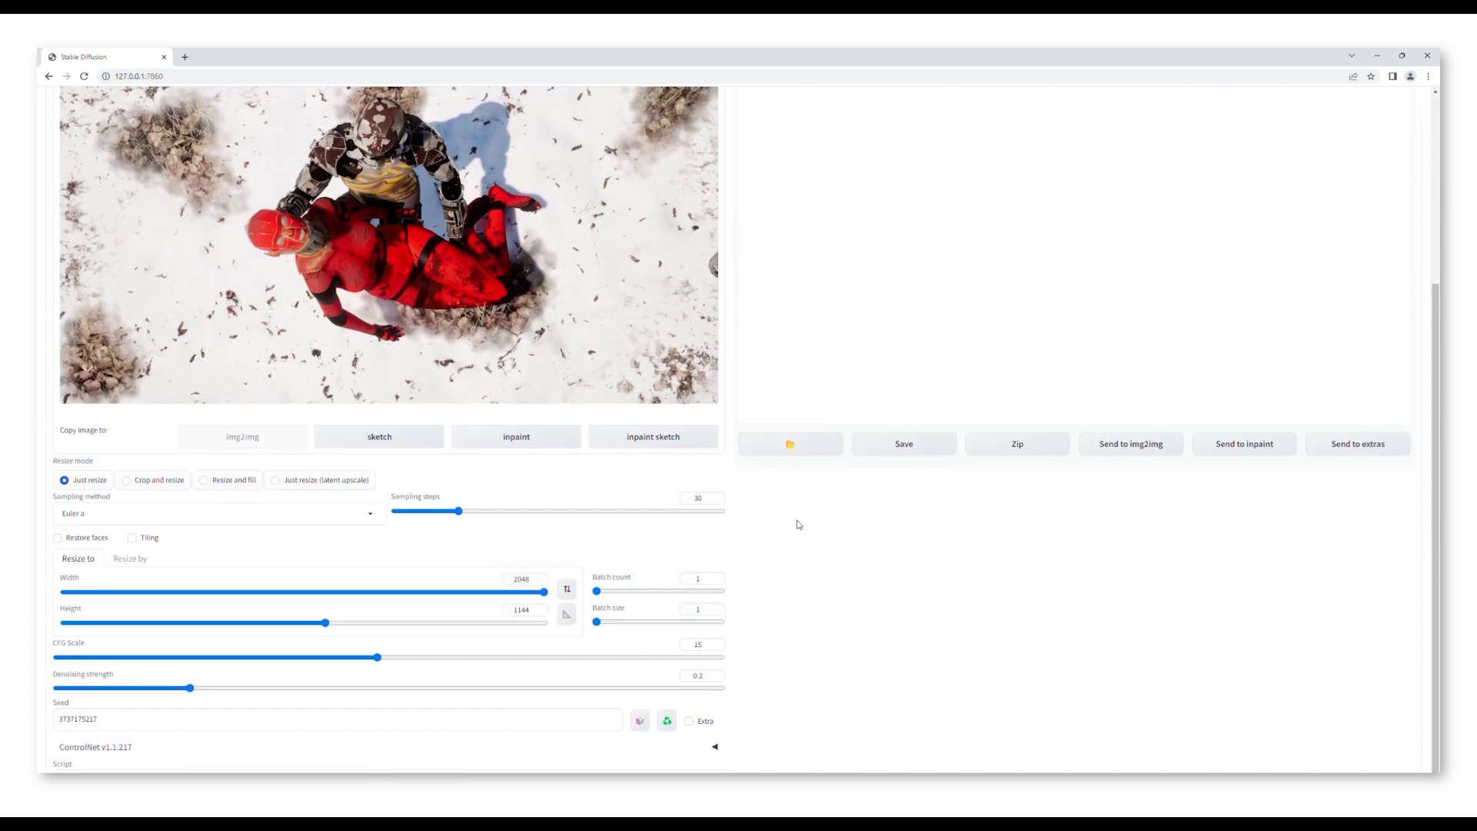
scroll(577, 623, "up", 1)
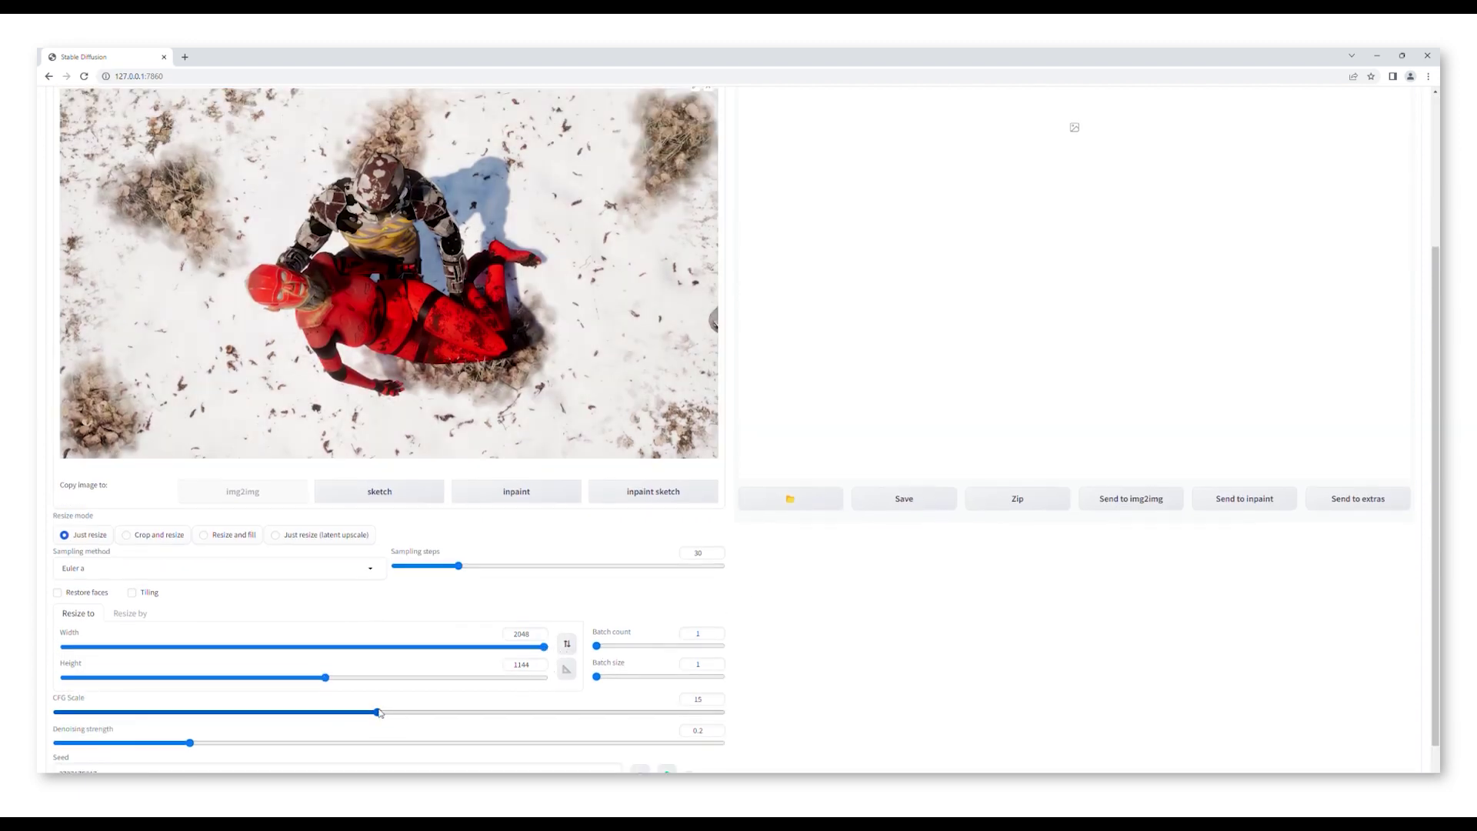
double_click(697, 698)
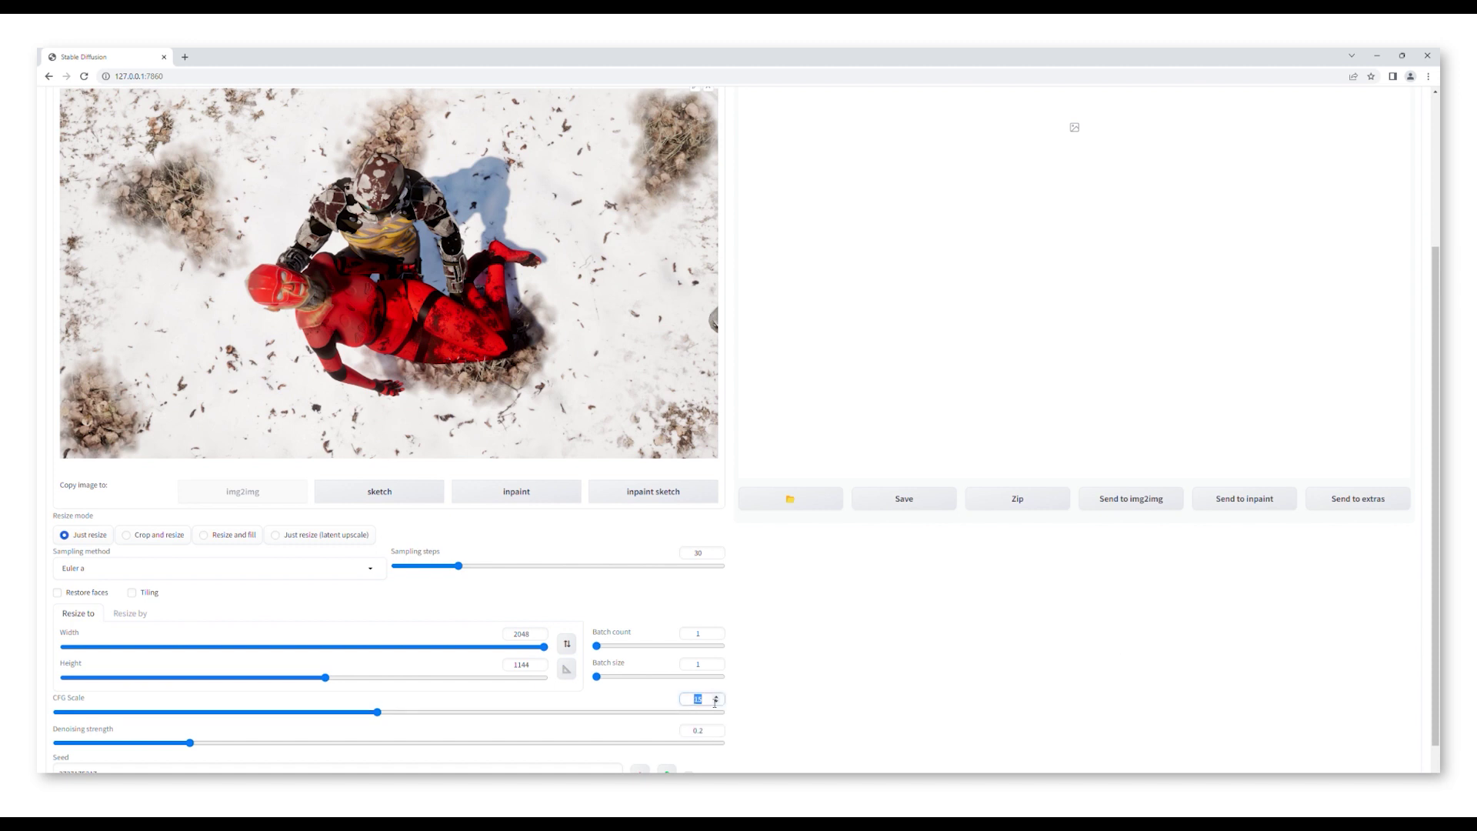
scroll(1090, 564, "up", 3)
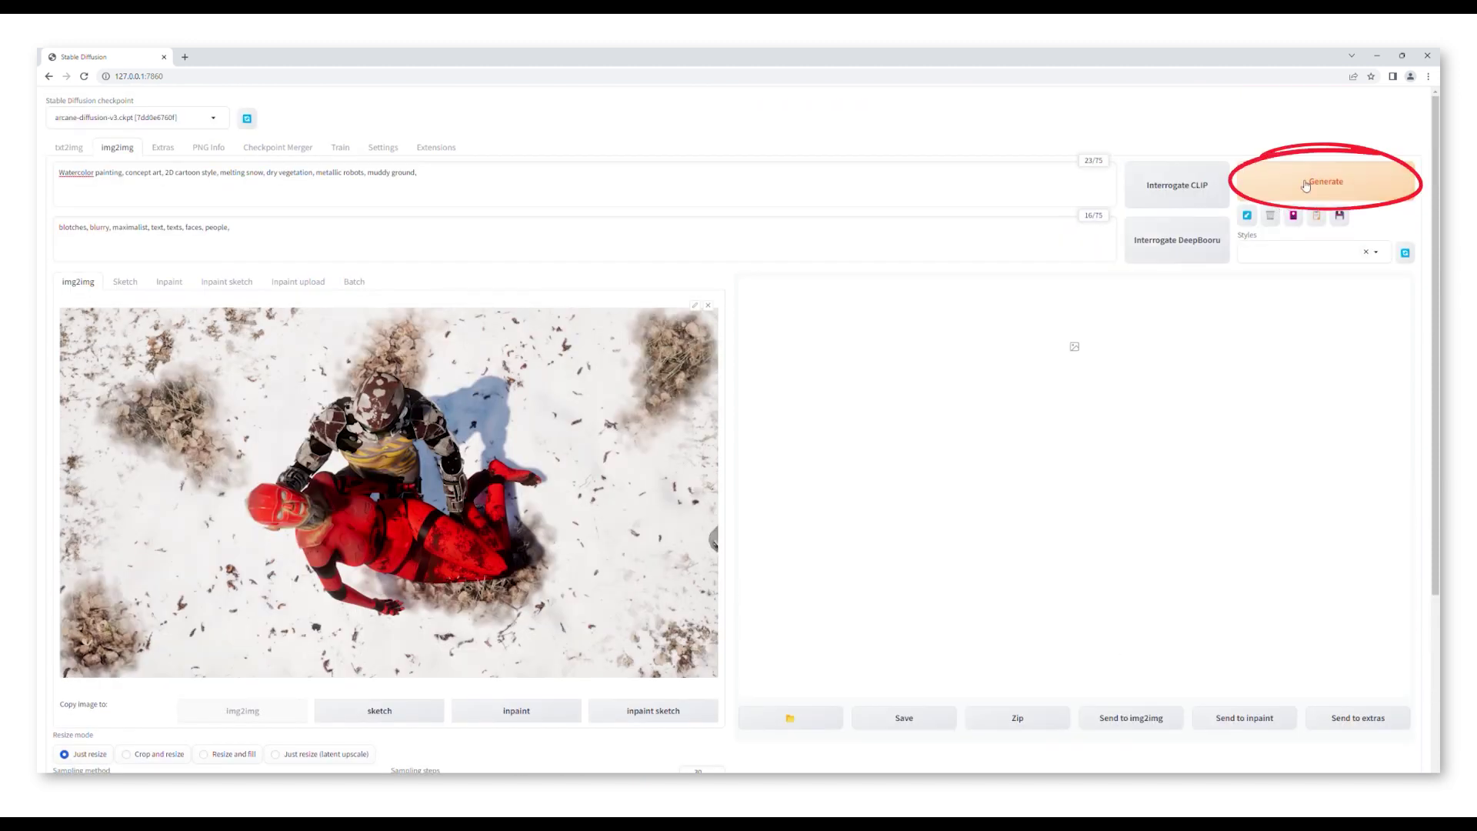
left_click(1322, 182)
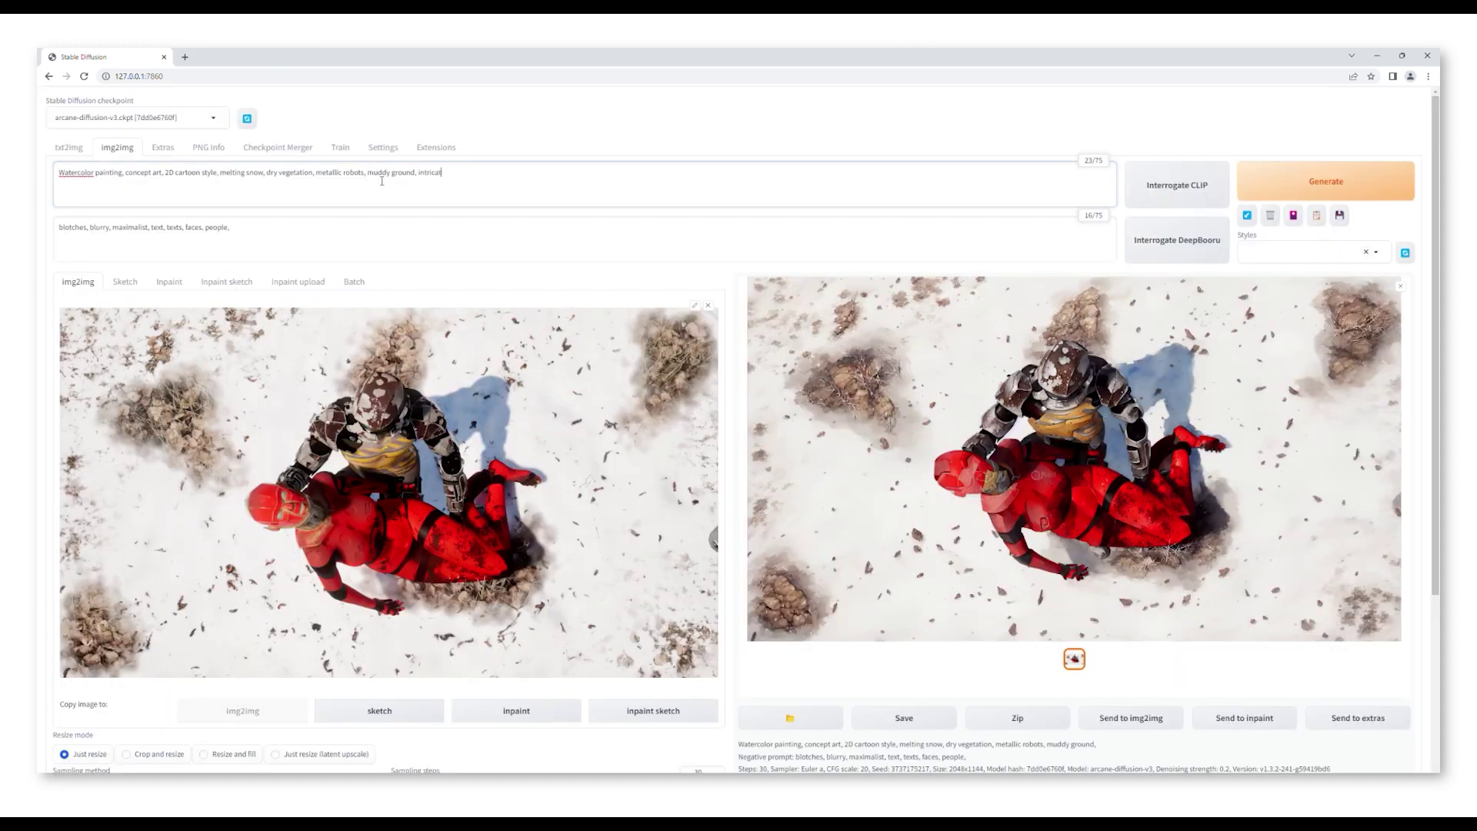
Step: Add 'intricate' to the prompt and regenerate, then paste the frames folder as the batch input directory
type("e,")
key("ctrl+Return")
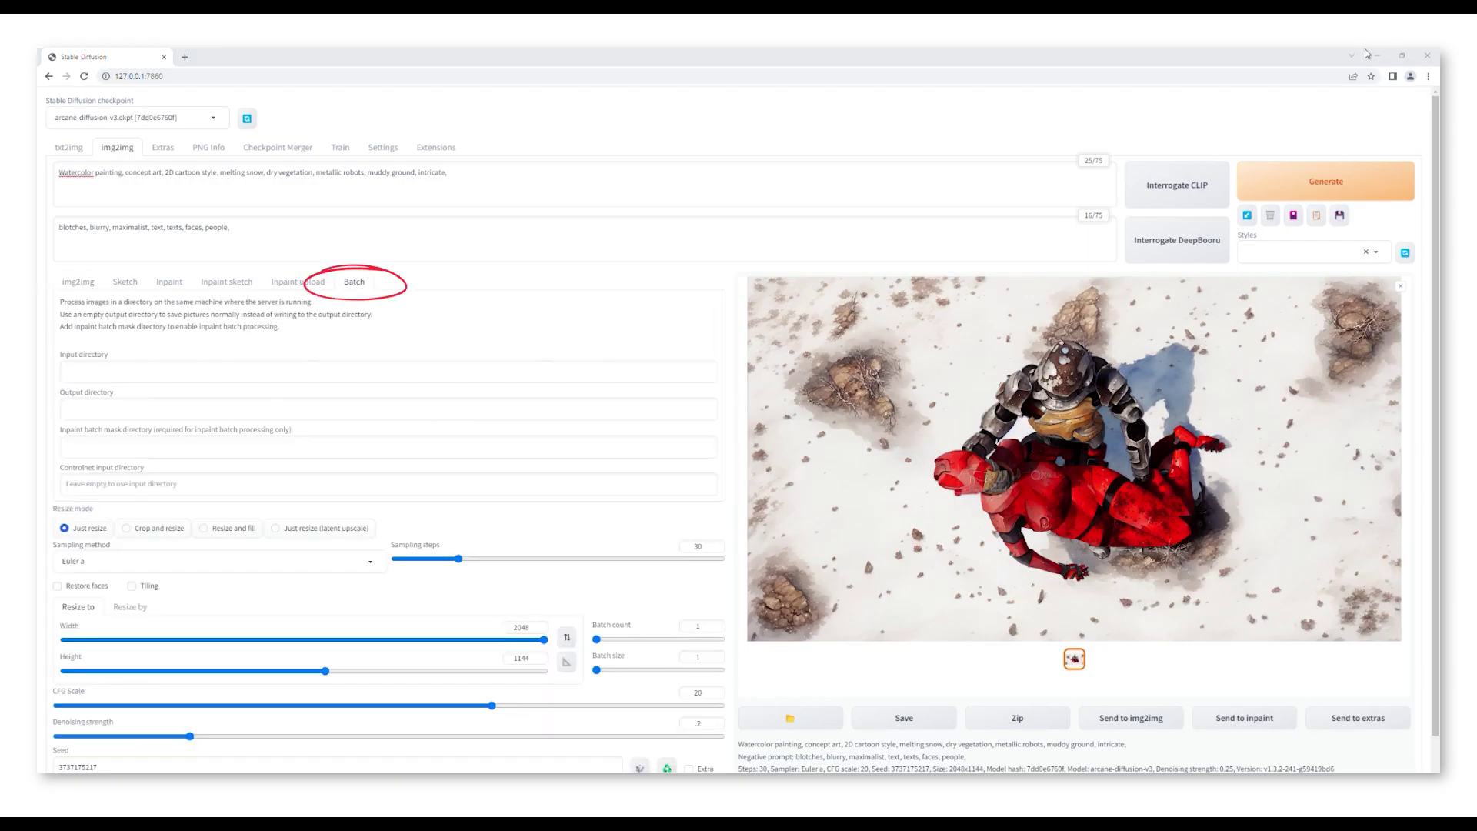
left_click(426, 370)
type("D:\\Films\\00_Feature Film\\01_Animated Feature\\Premiere\\Exports\\Life and Death\\JPG\\Shot (28)")
left_click(442, 411)
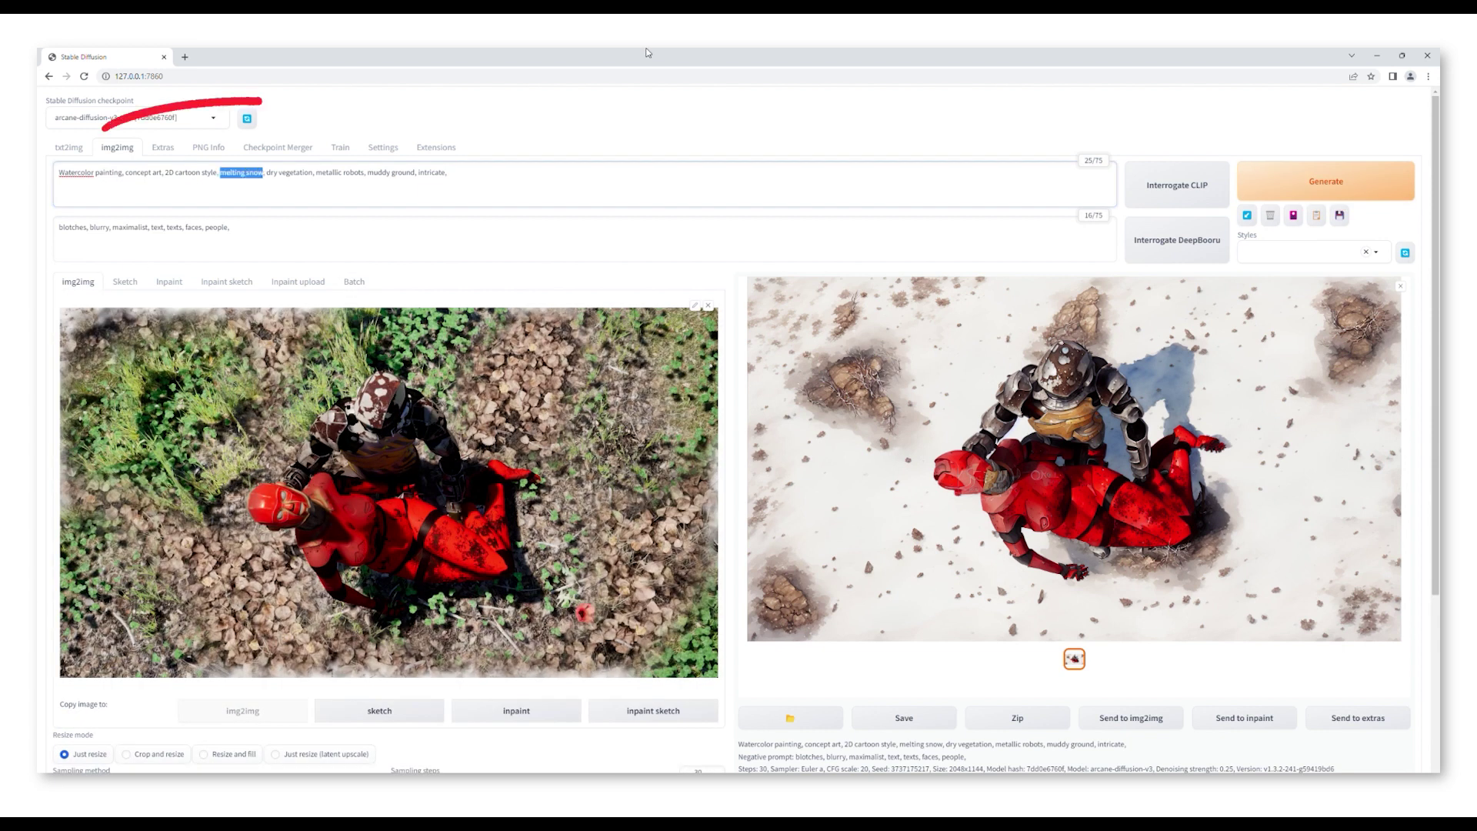
Step: Replace the snow wording with 'lush vegetation' and generate the grassy watercolor frame
type("ov")
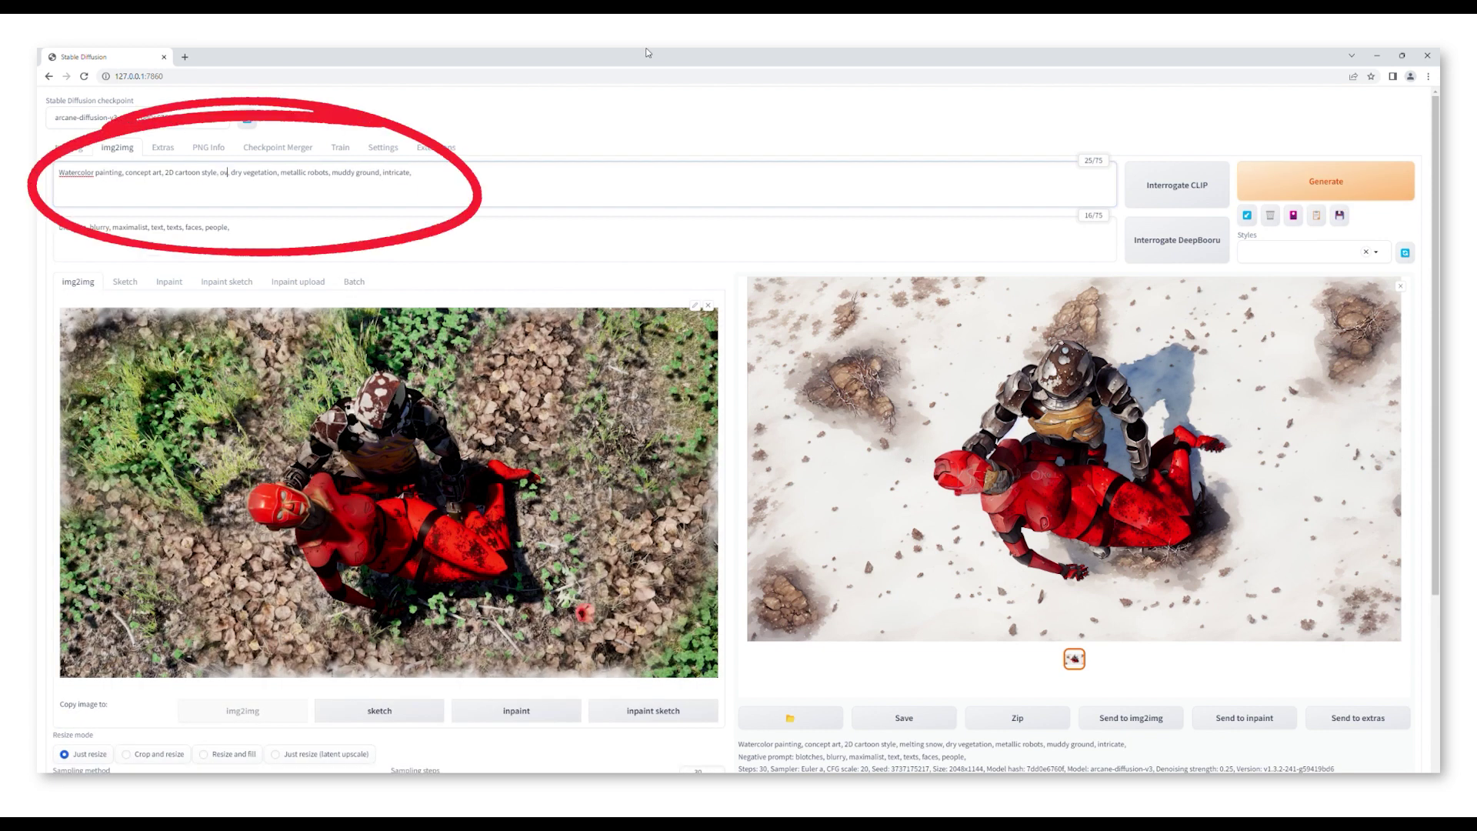
type("sh vegetation")
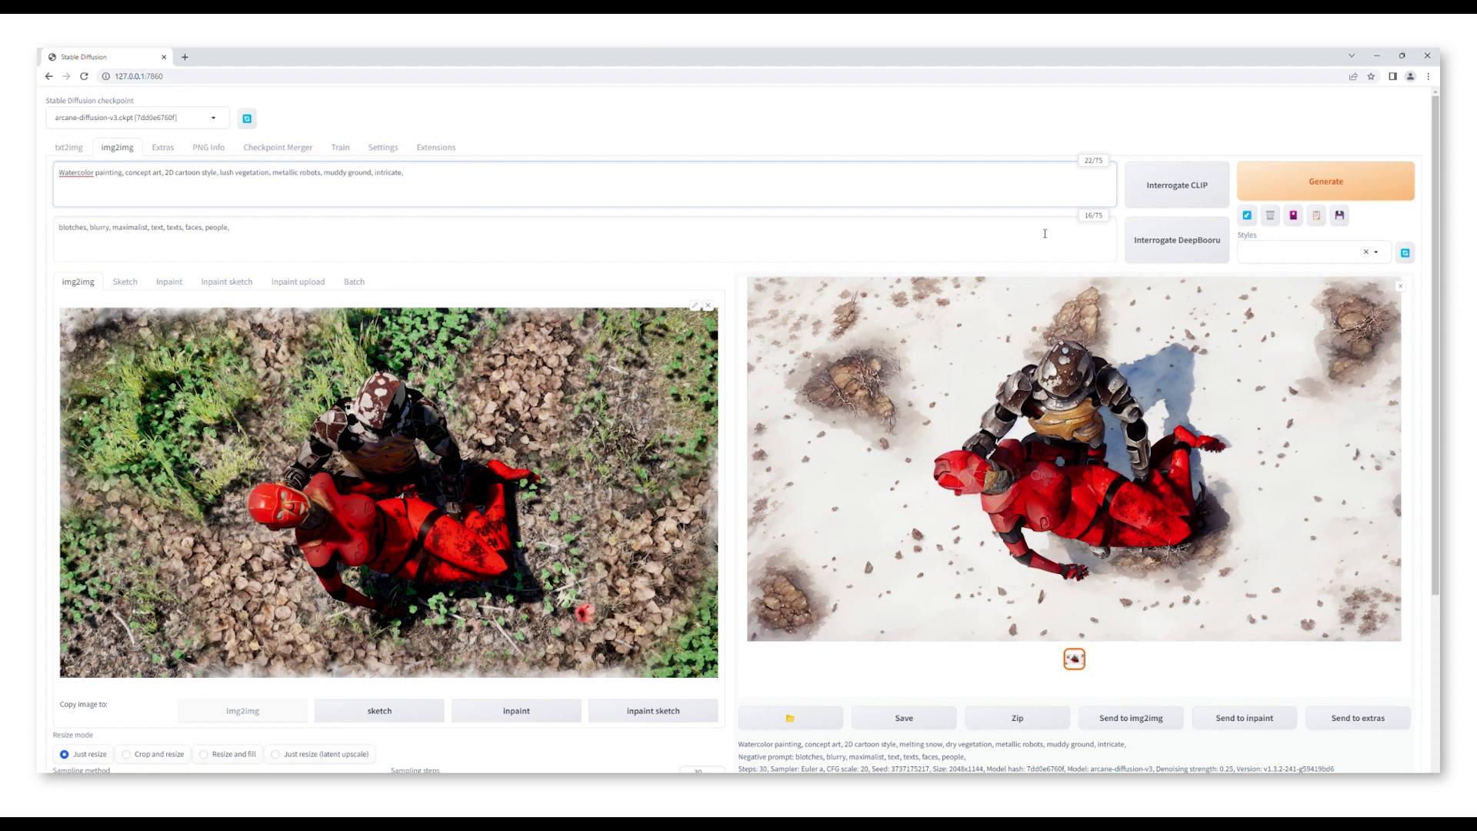
left_click(1307, 182)
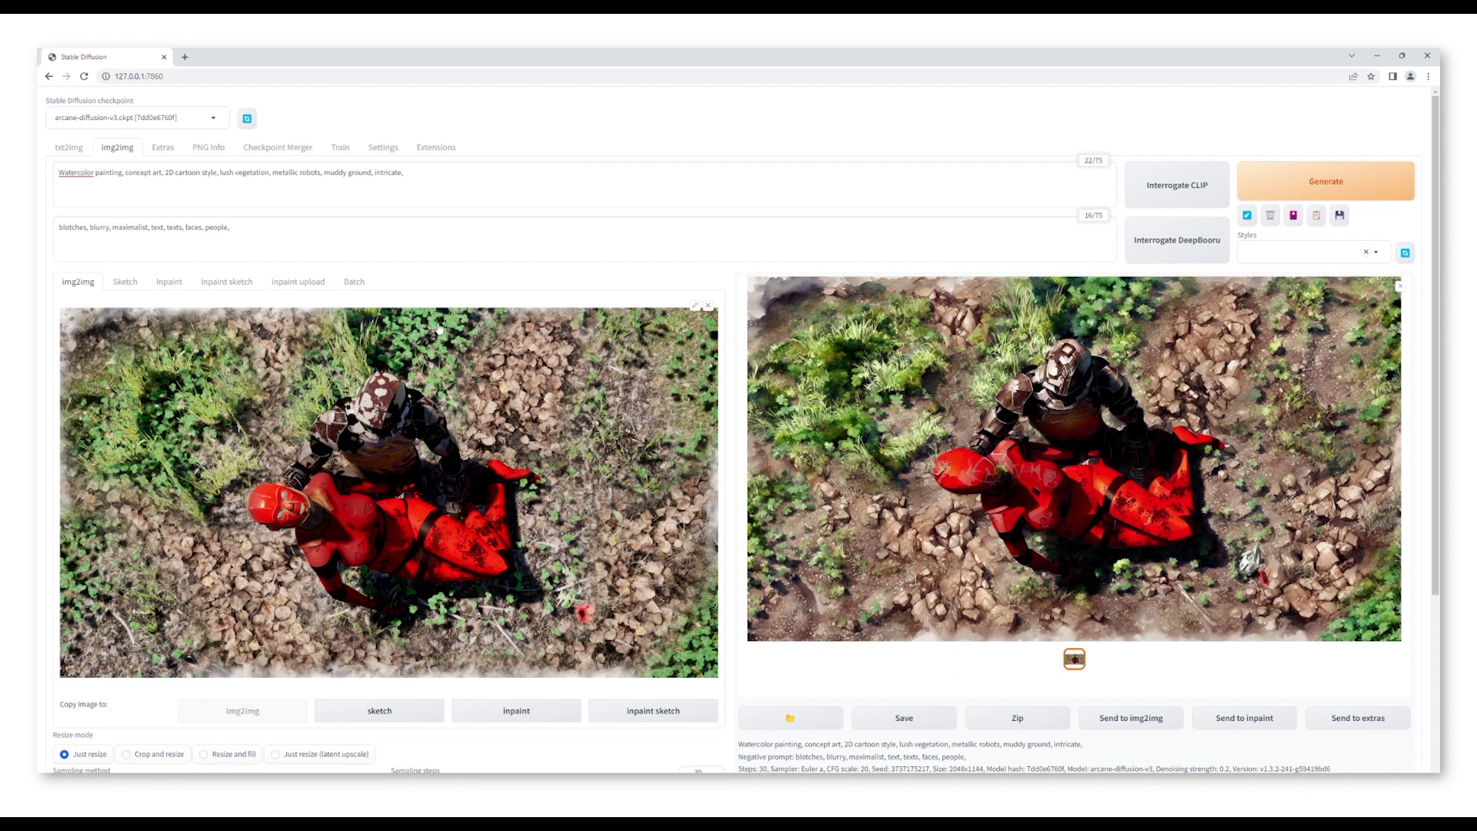
Step: Rename the batch output folder from 'SD1 With Snow' to 'SD2 Spring'
left_click(354, 282)
left_click(390, 412)
key("BackSpace")
type("2")
key("ctrl+Right")
key("ctrl+Right")
key("shift+End")
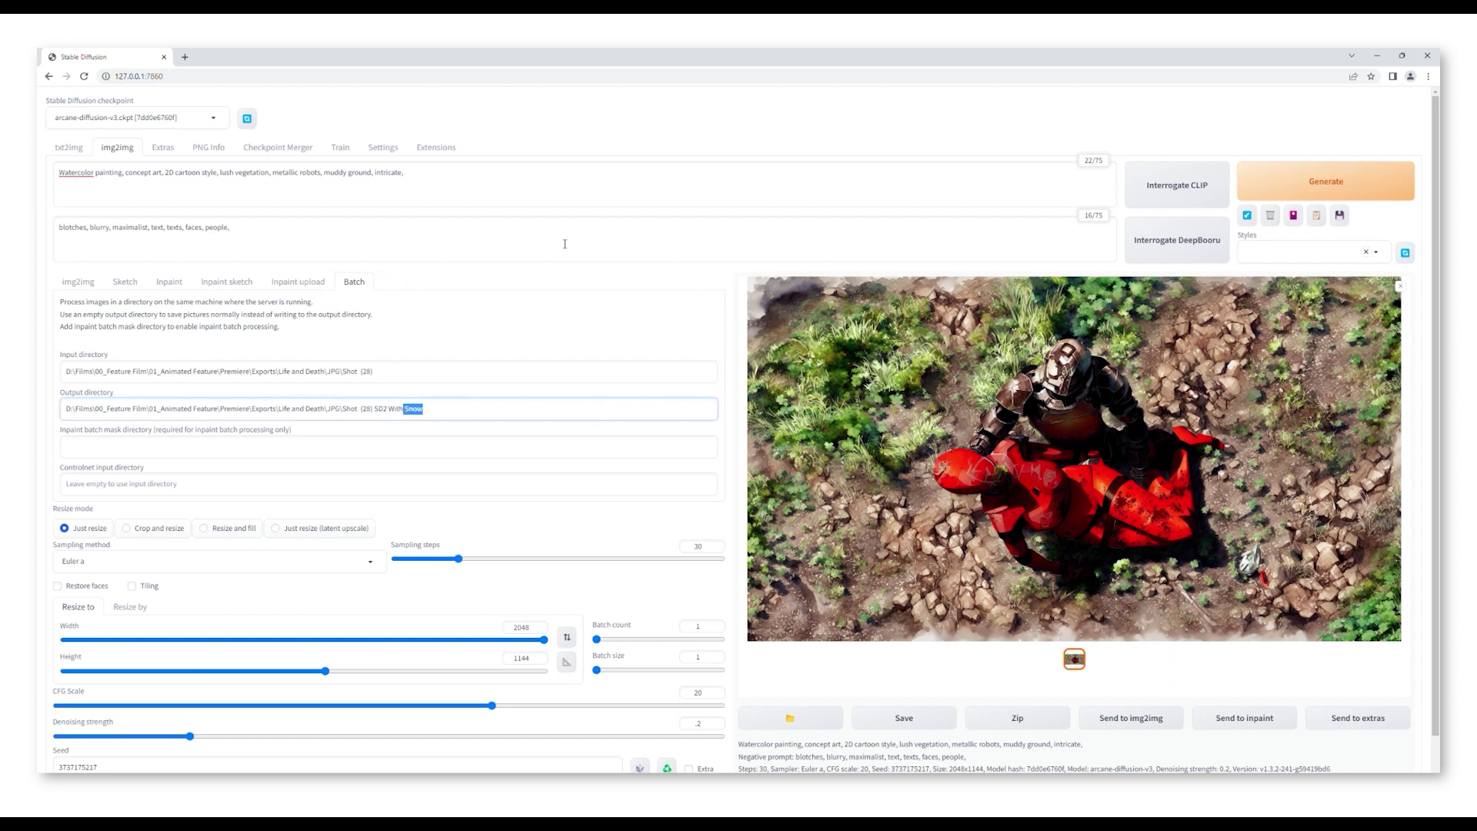
key("BackSpace")
key("ctrl+BackSpace")
type("Spring")
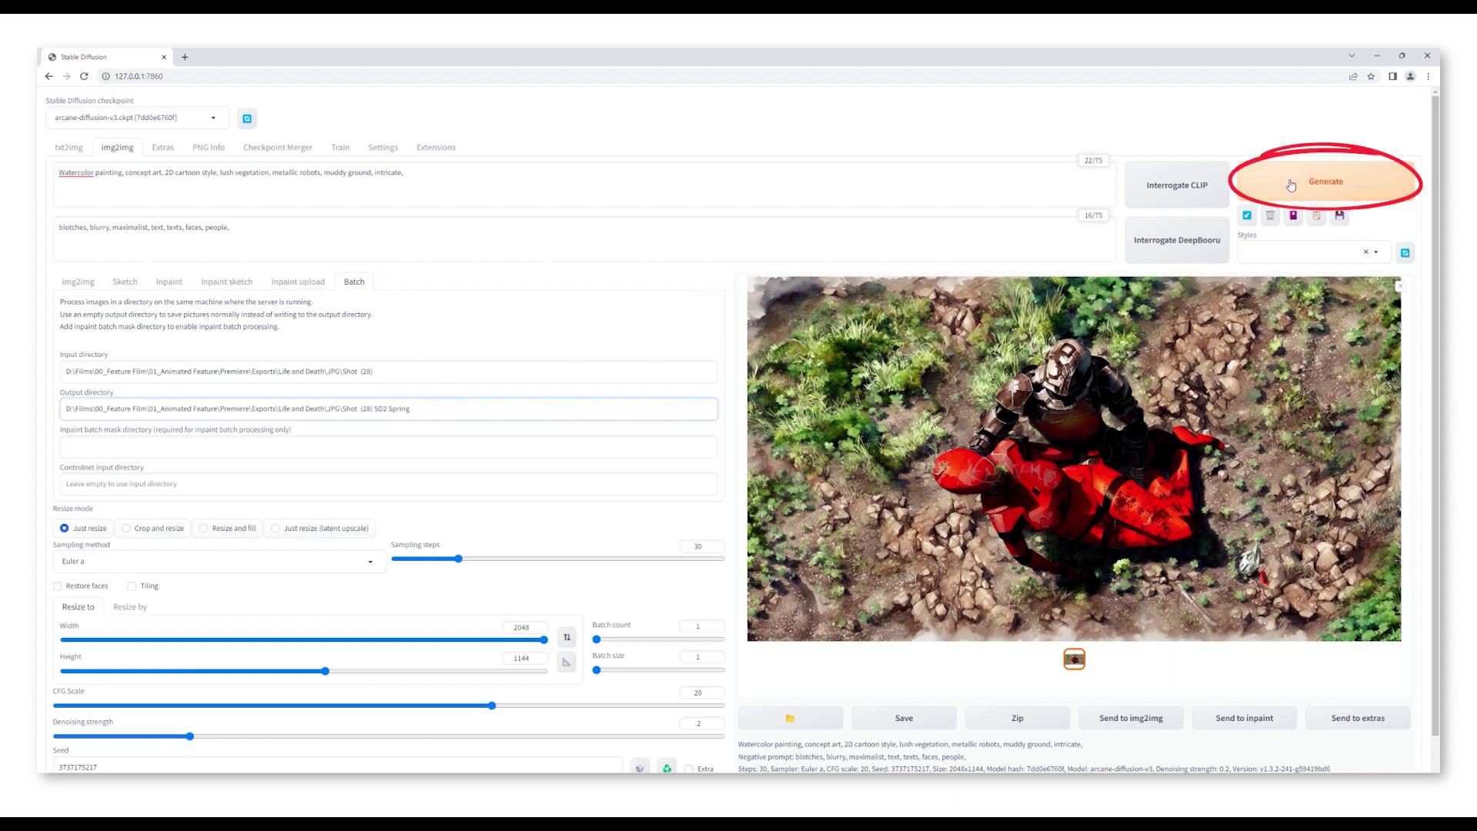
Step: Set denoising strength to 0.15 and CFG scale to 15, then generate twice
left_click(77, 282)
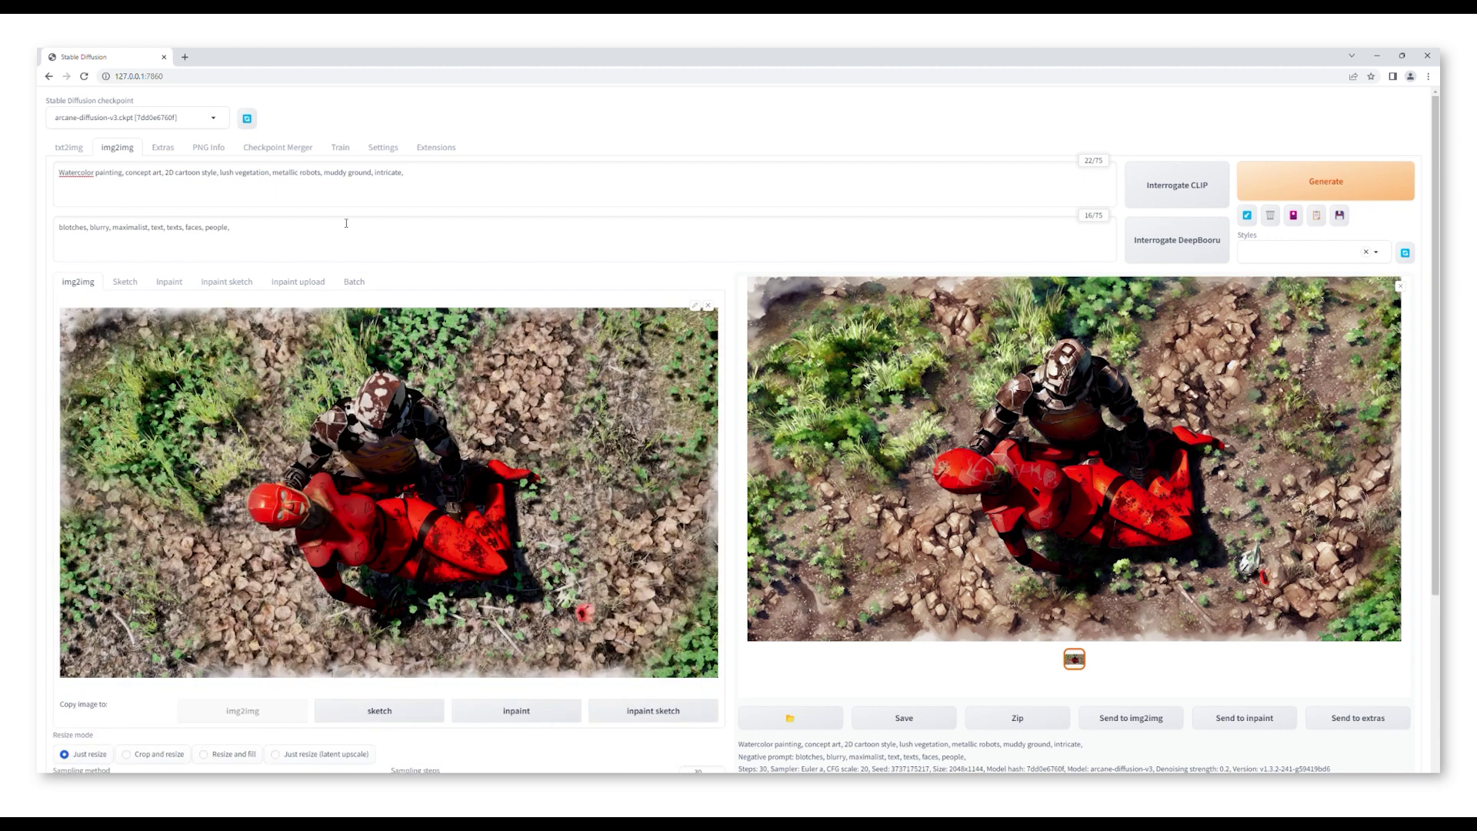
scroll(738, 731, "down", 4)
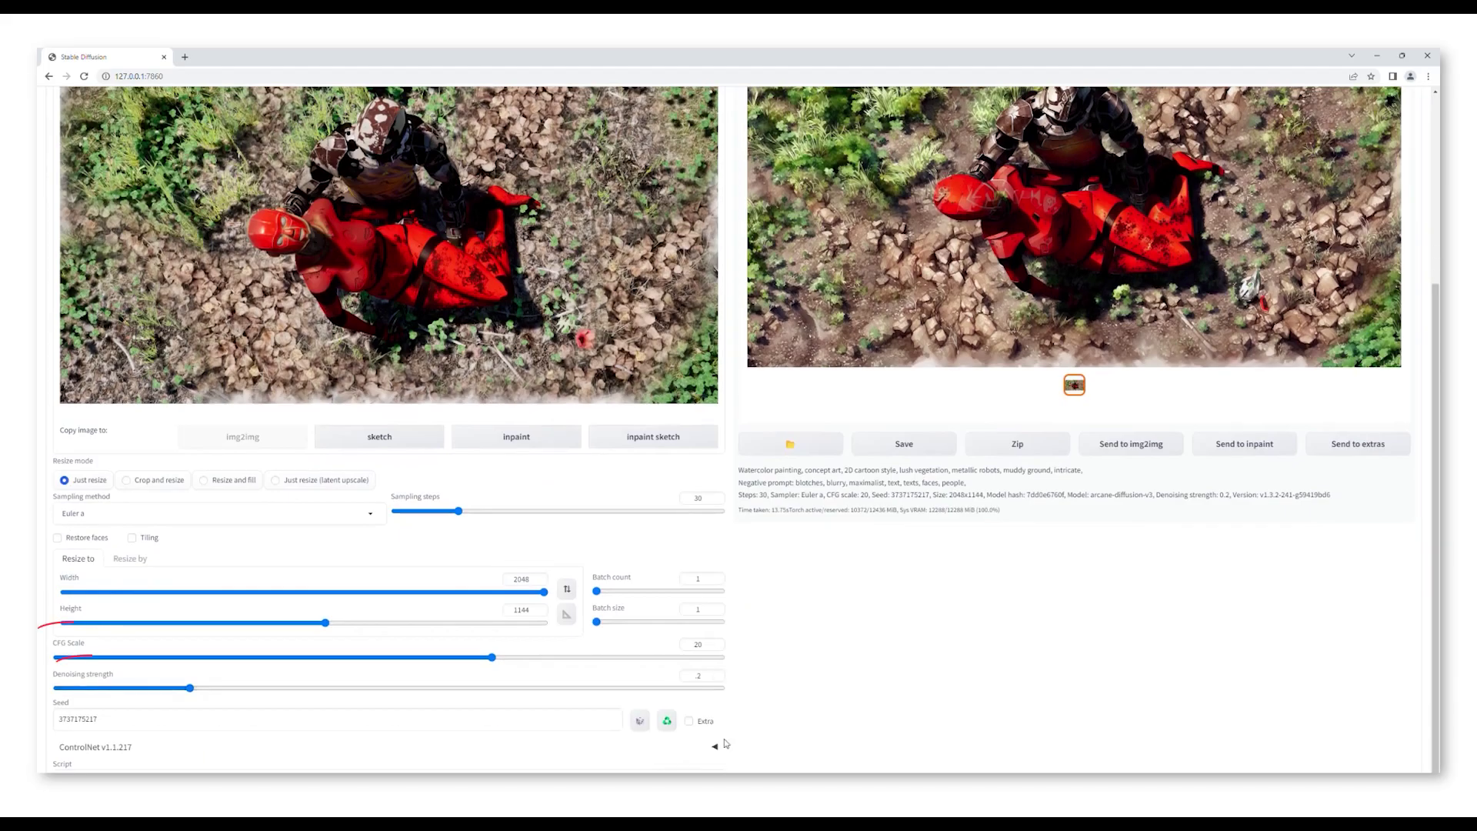
left_click(700, 675)
key("BackSpace")
type("15")
key("shift+Tab")
key("shift+Tab")
type("15")
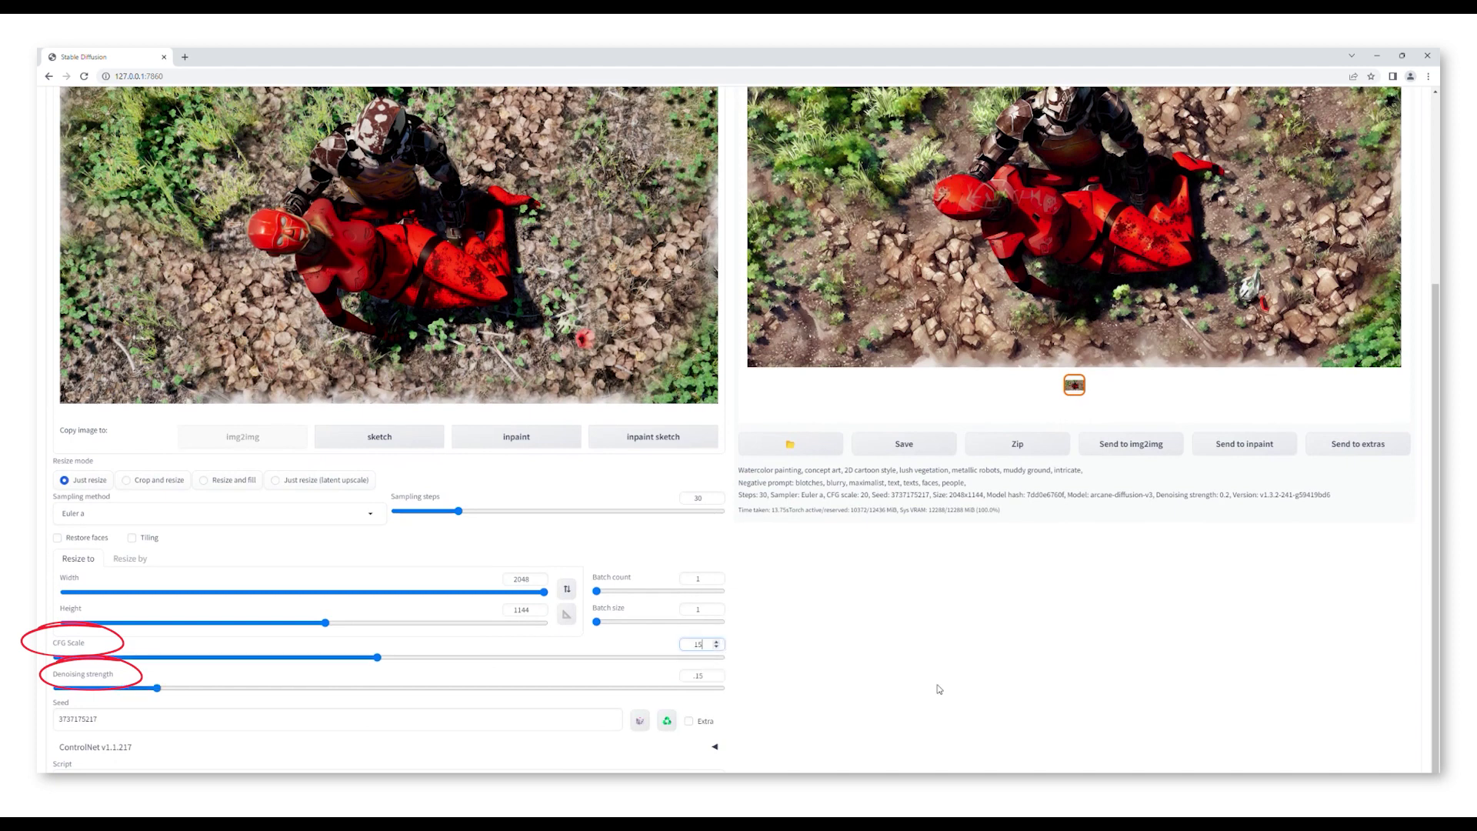
scroll(939, 688, "up", 4)
left_click(1354, 192)
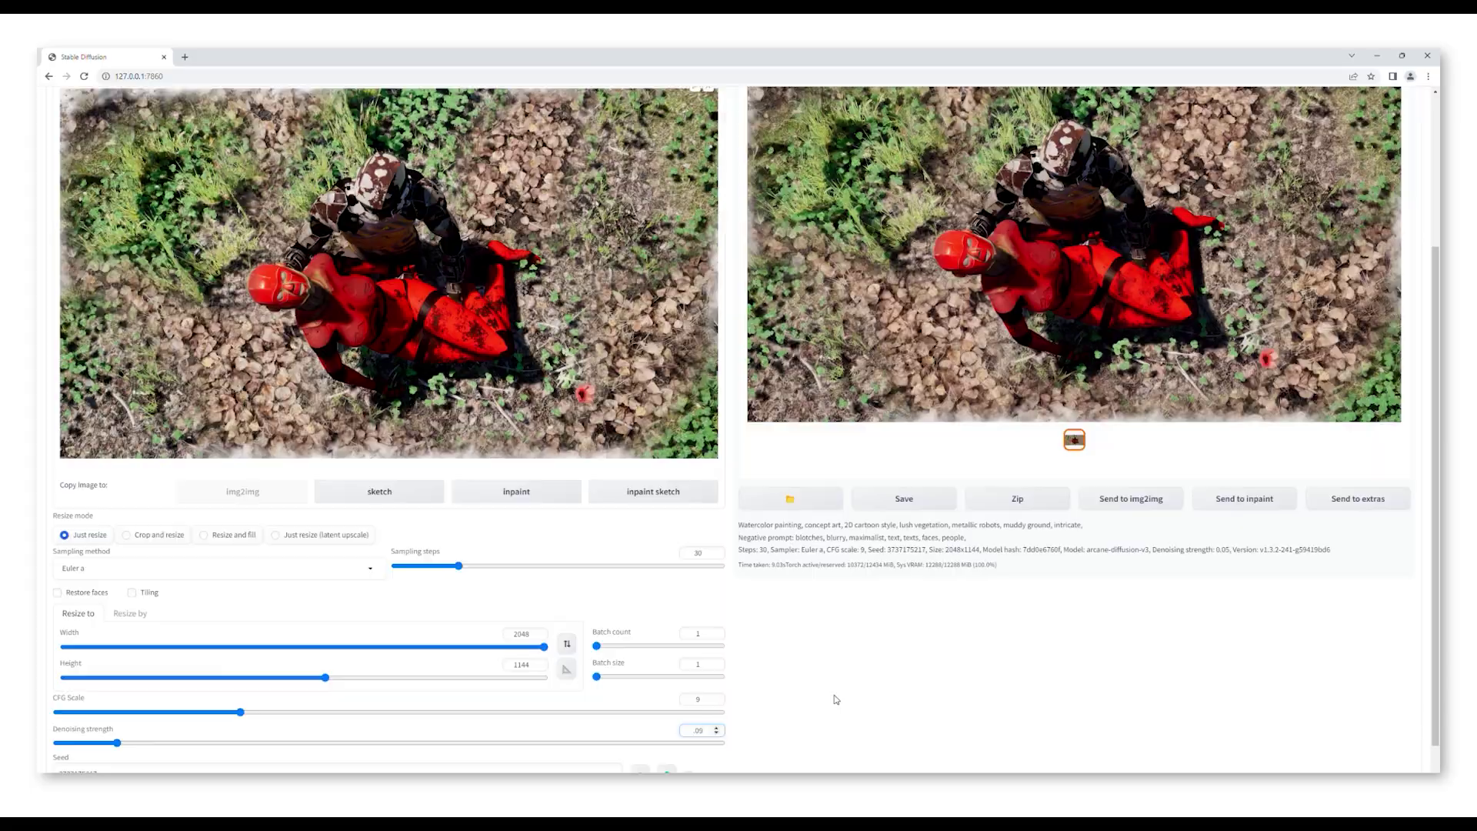
scroll(834, 699, "up", 3)
left_click(1262, 128)
Step: Change the batch output folder suffix to 'SD3 Robot face'
scroll(1263, 128, "up", 1)
left_click(354, 281)
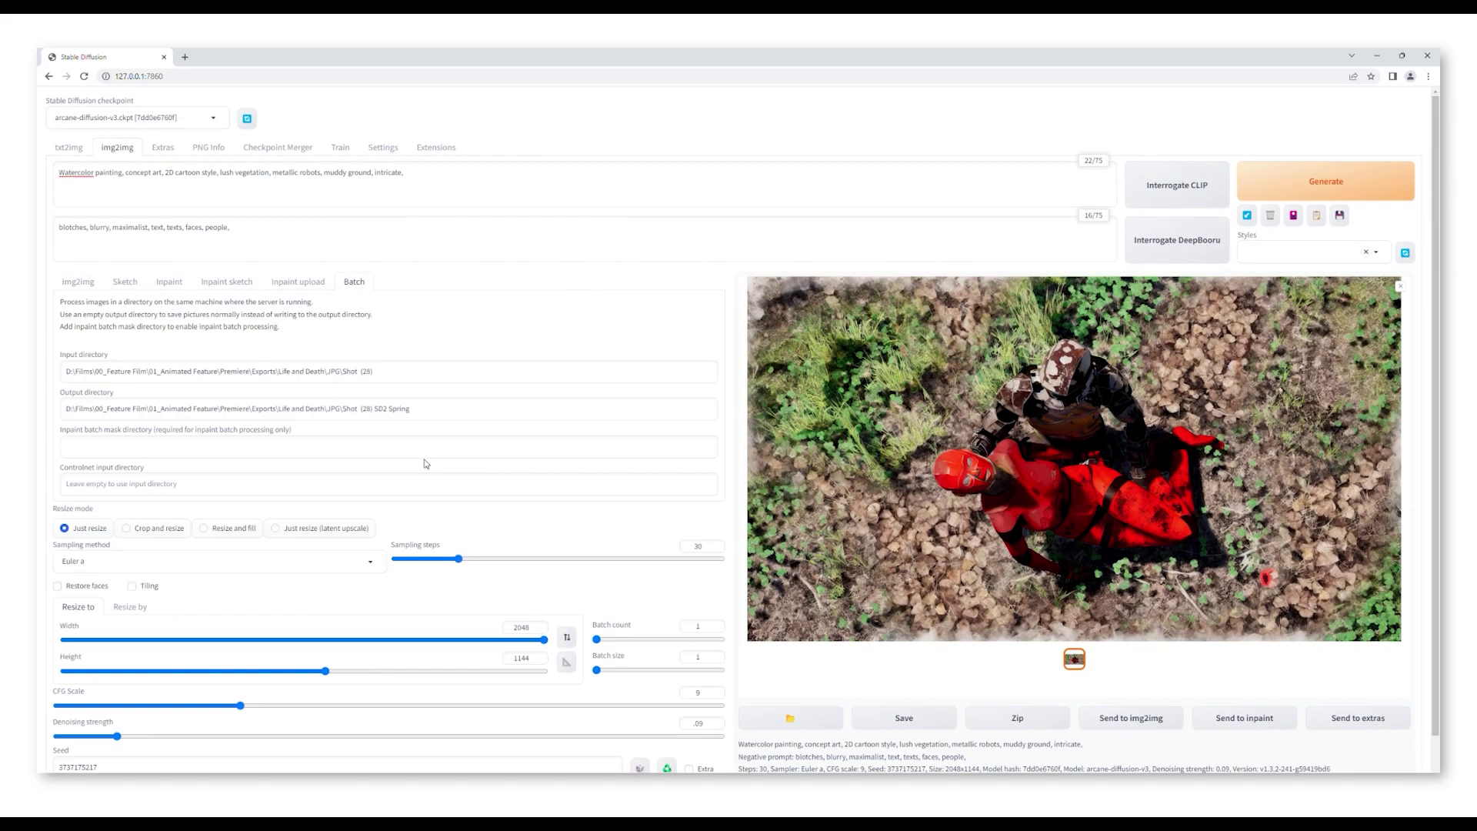
left_click_drag(376, 409, 708, 408)
type("SD23Robot face")
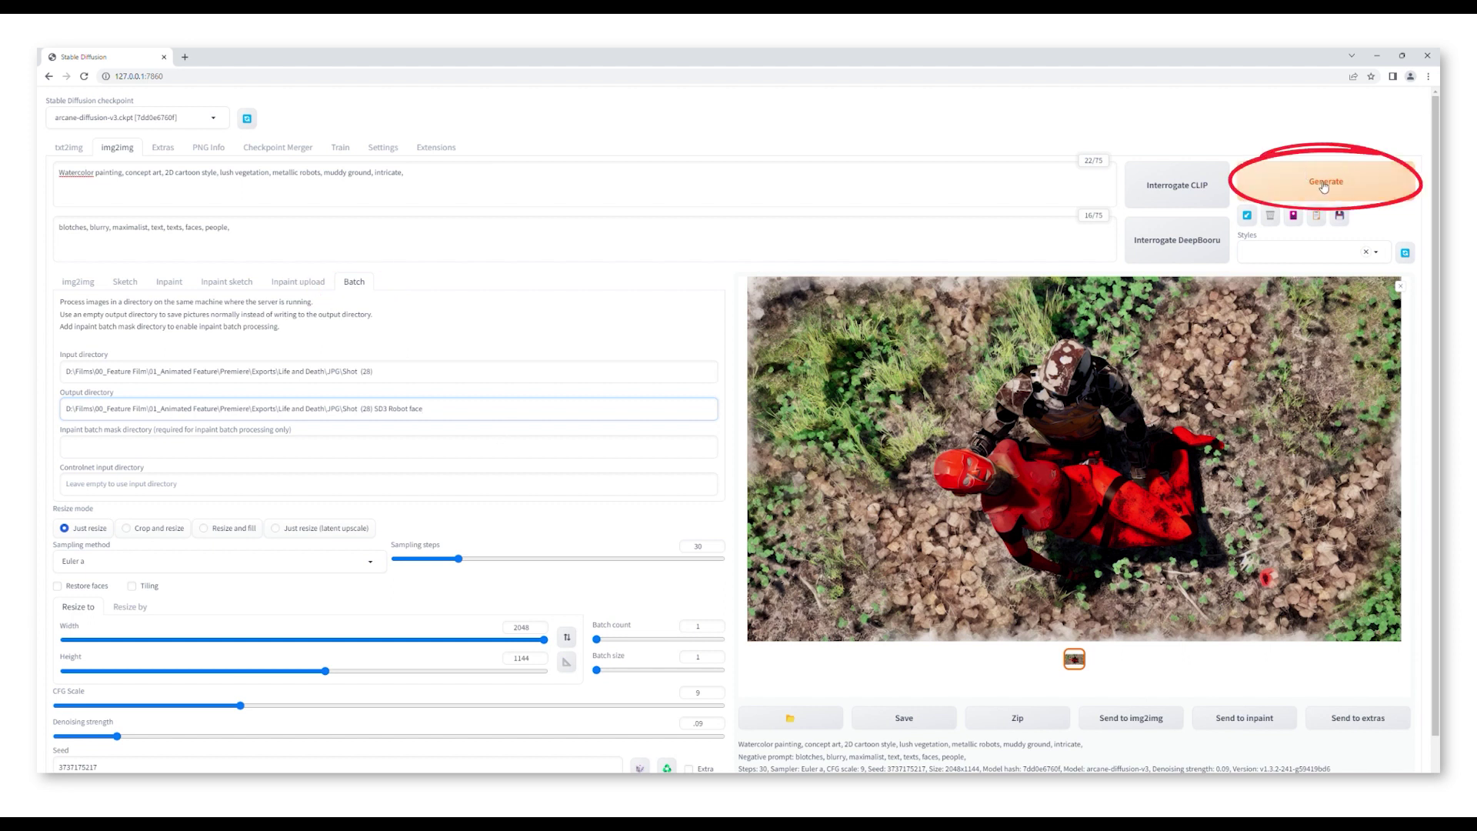
Step: Start the batch run, then scrub and play the composition before returning to its start
left_click(1323, 187)
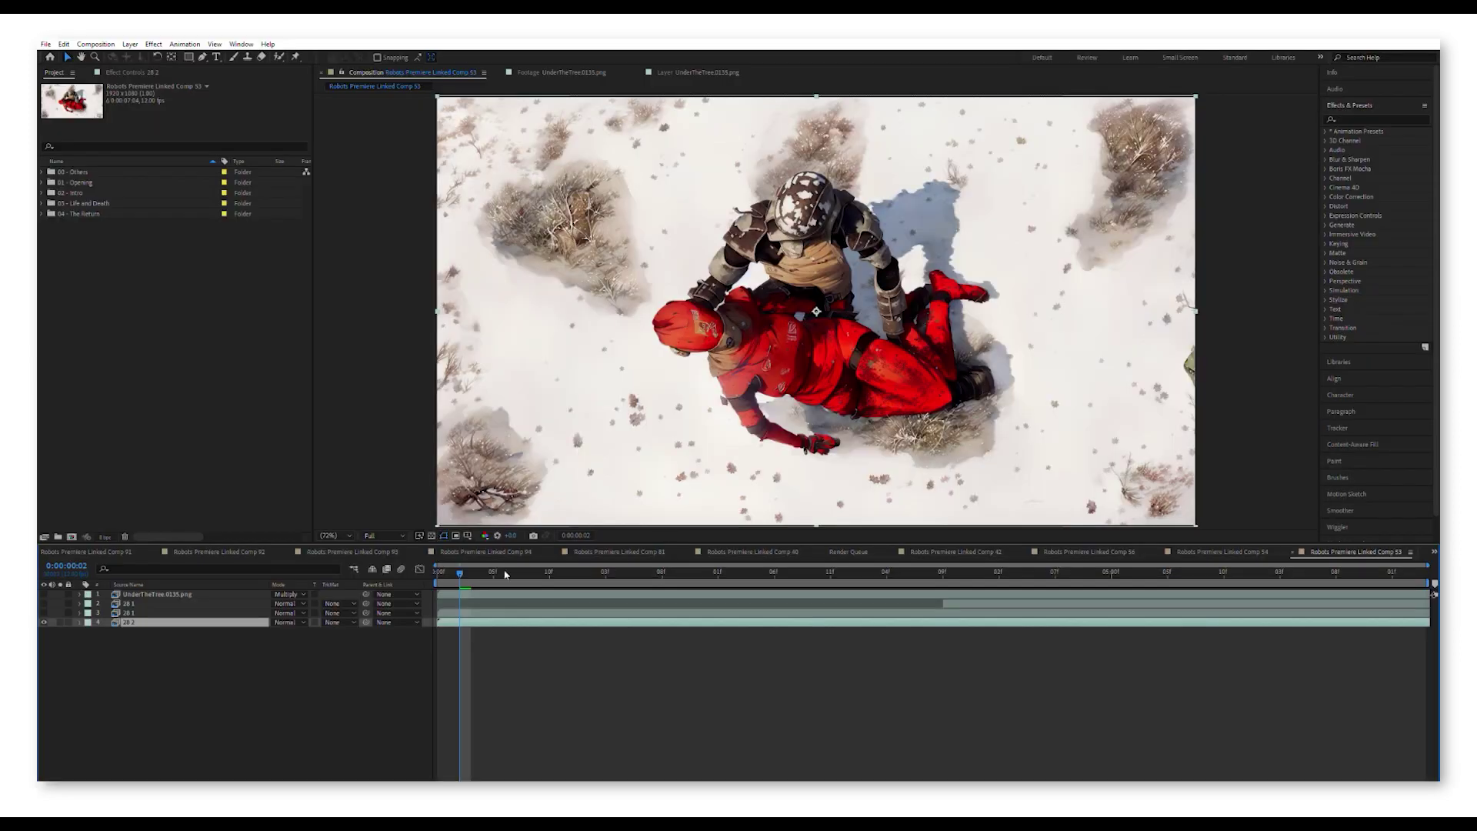
left_click_drag(480, 570, 1142, 568)
key("space")
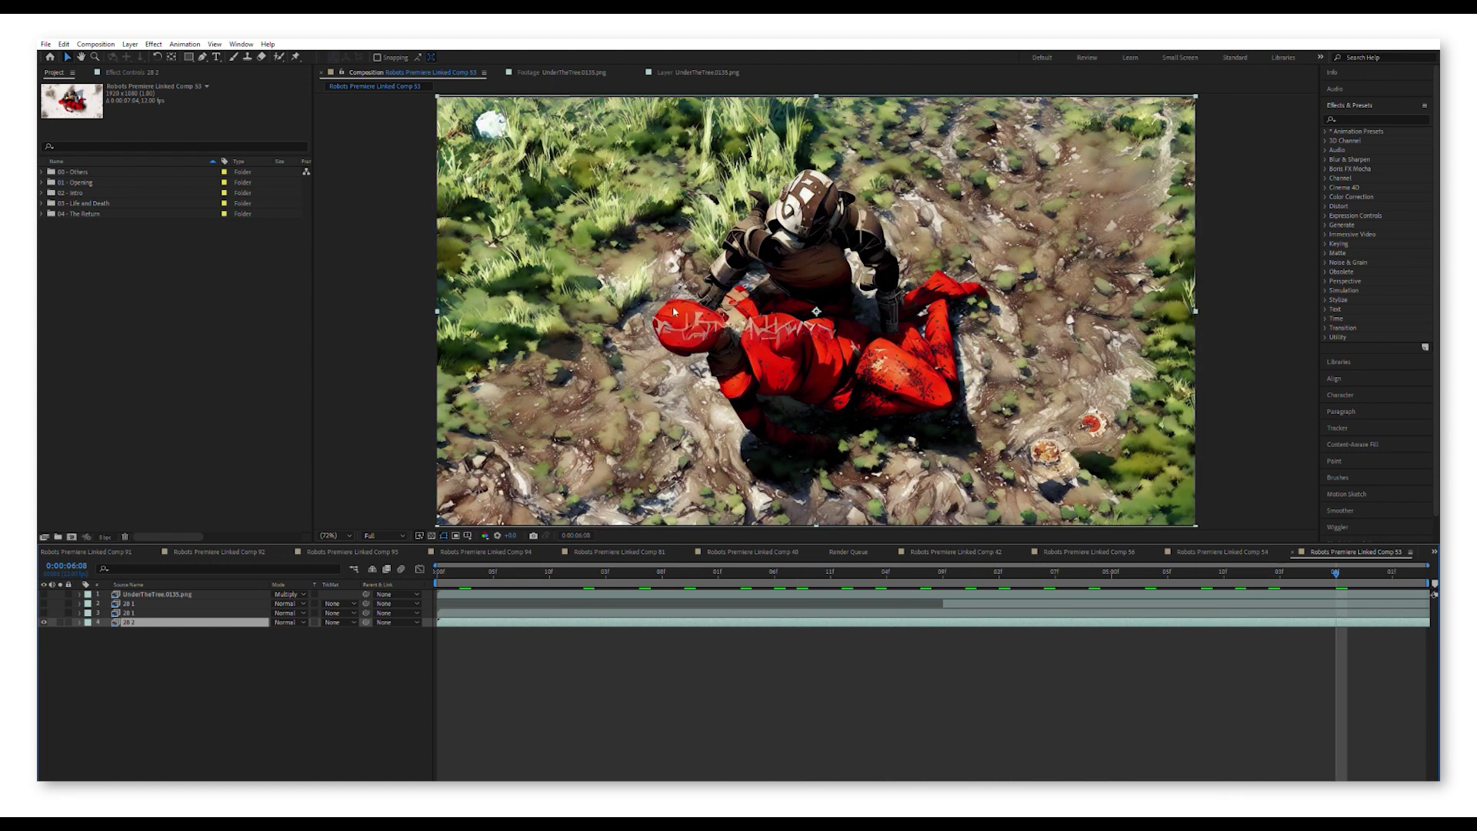
left_click(452, 569)
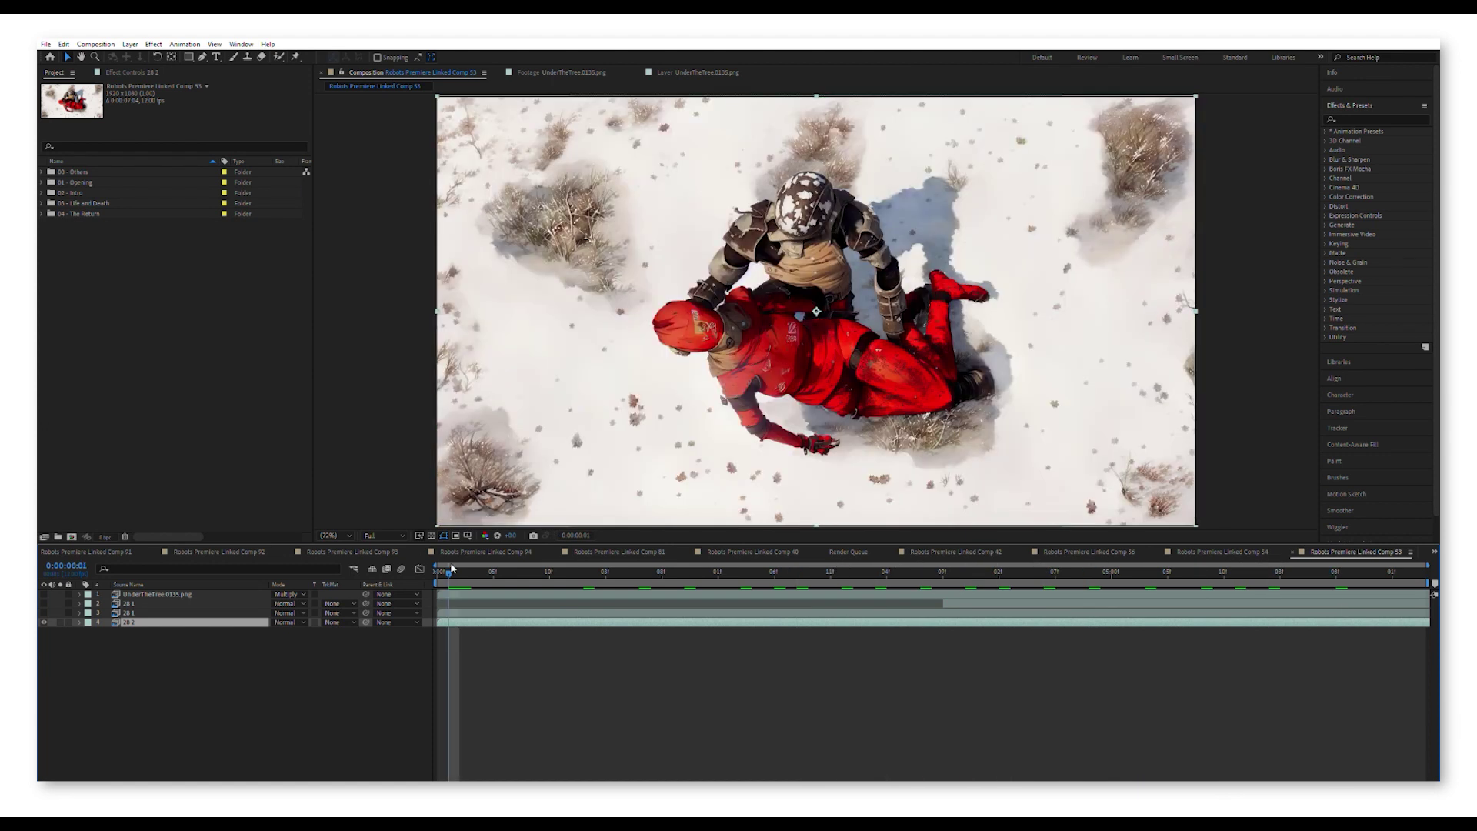
Step: Make the hidden layer visible and preview the grassy frames around five to six seconds
left_click(44, 612)
left_click(154, 612)
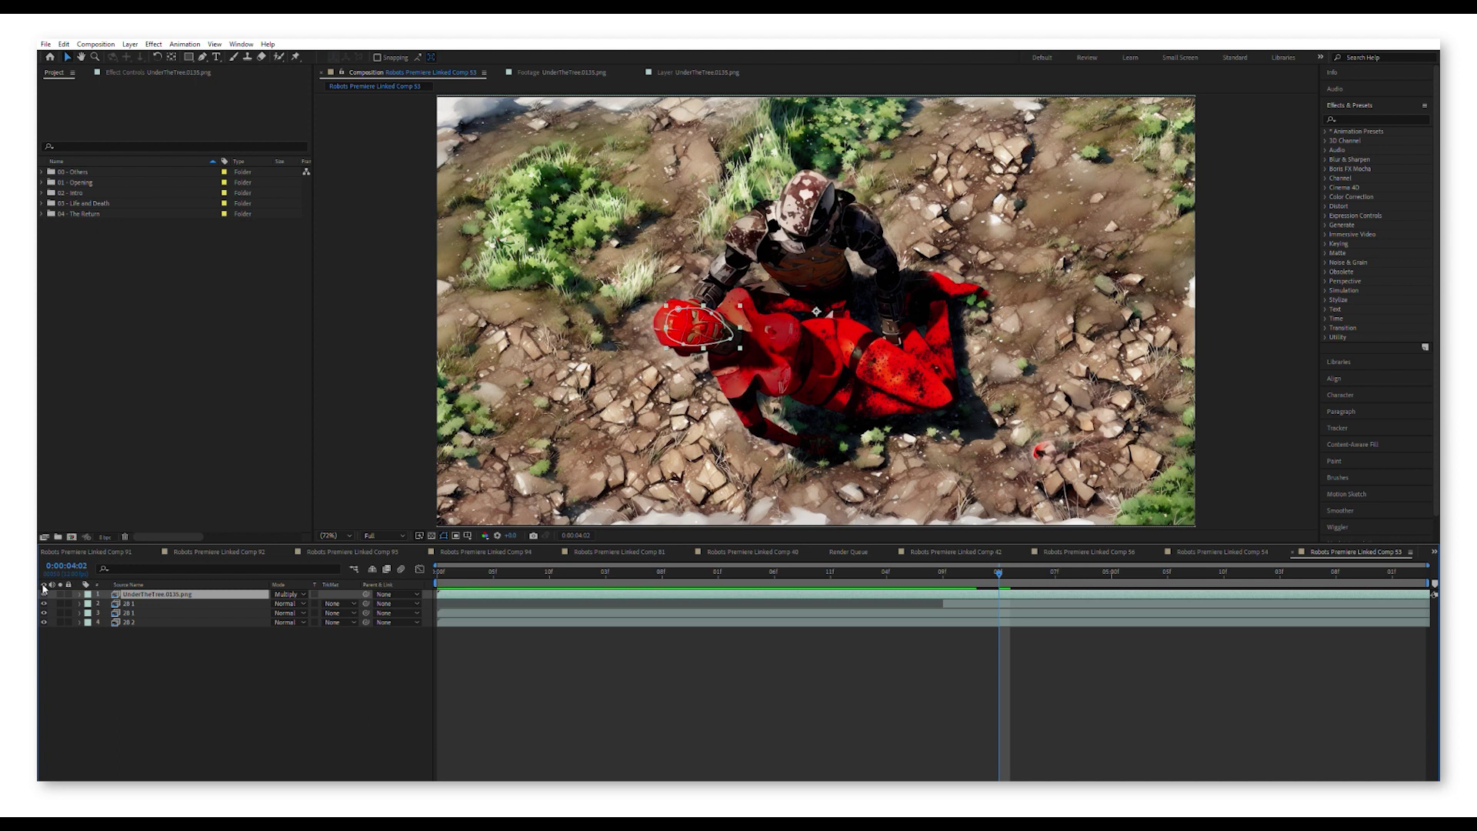
left_click(1145, 571)
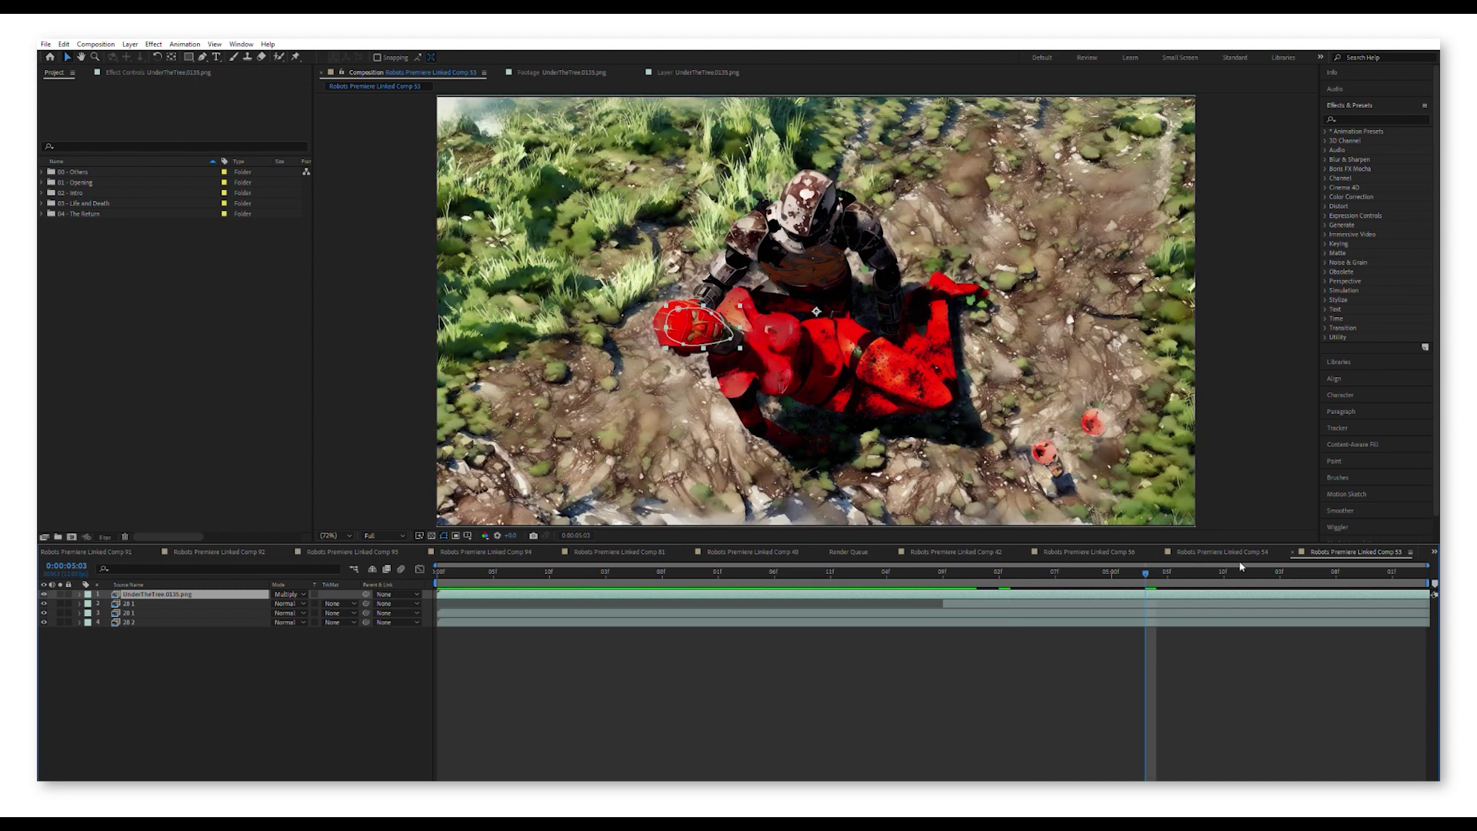
left_click(1239, 570)
left_click(1311, 574)
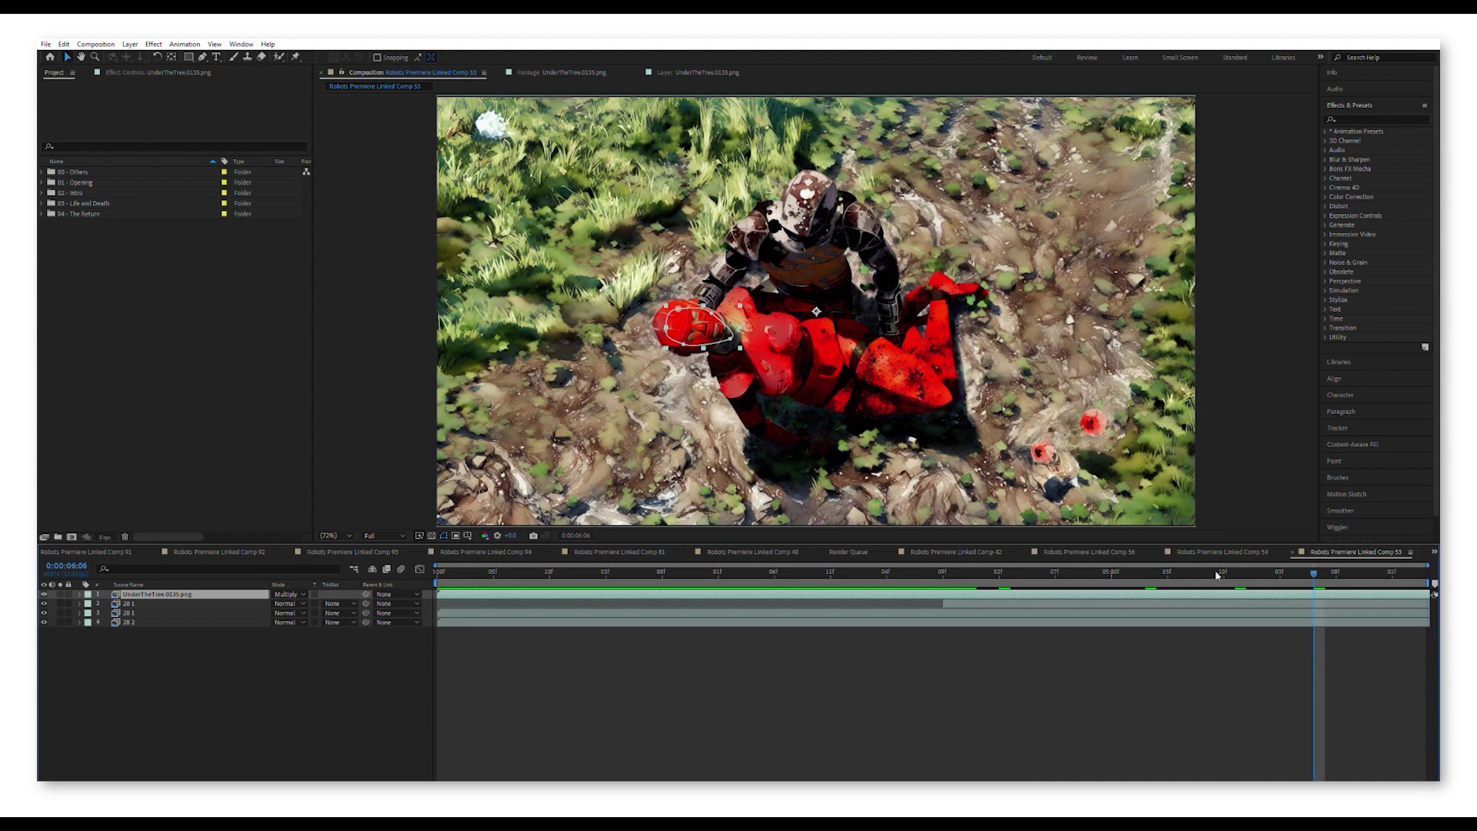